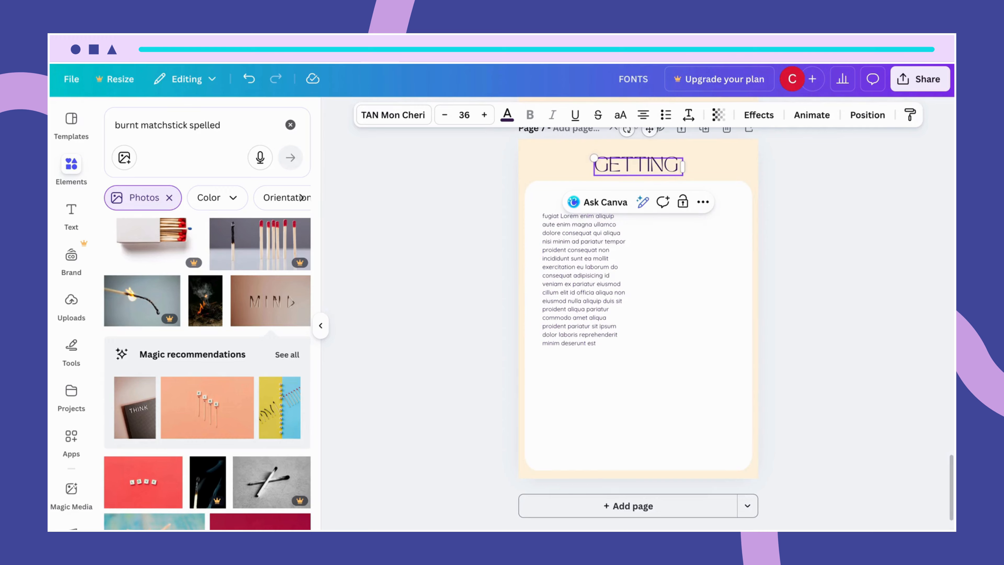
Complete the page 7 title so that it reads "GETTING STARTED".
type("STARTE")
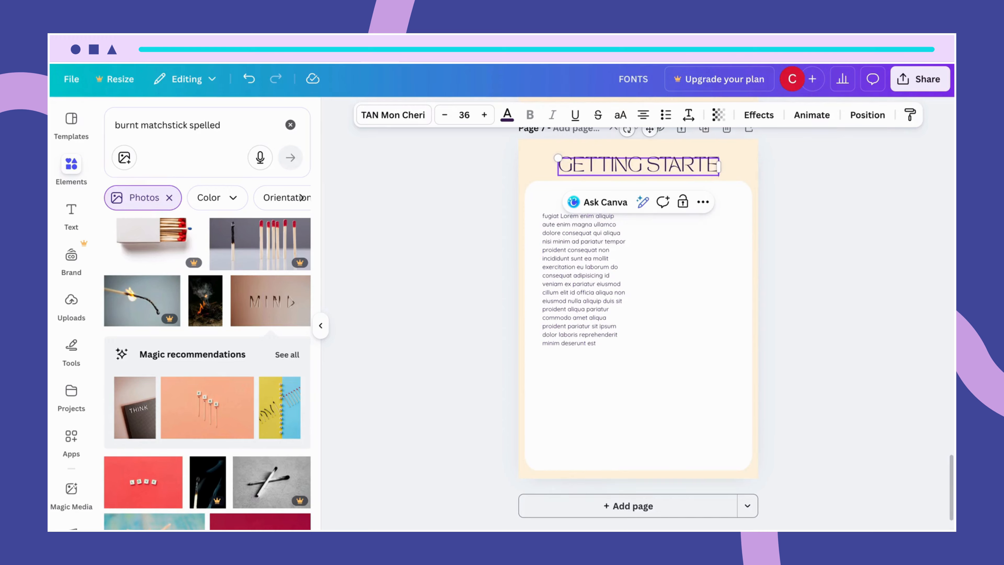
type("D")
left_click(687, 256)
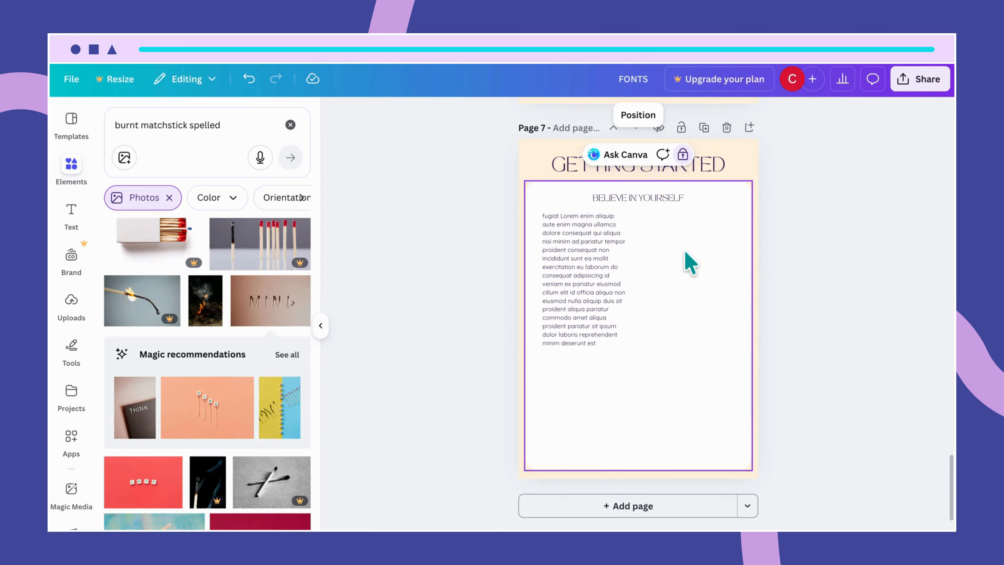
Align the "BELIEVE IN YOURSELF" subheading with the left edge of the paragraph below it.
left_click(659, 201)
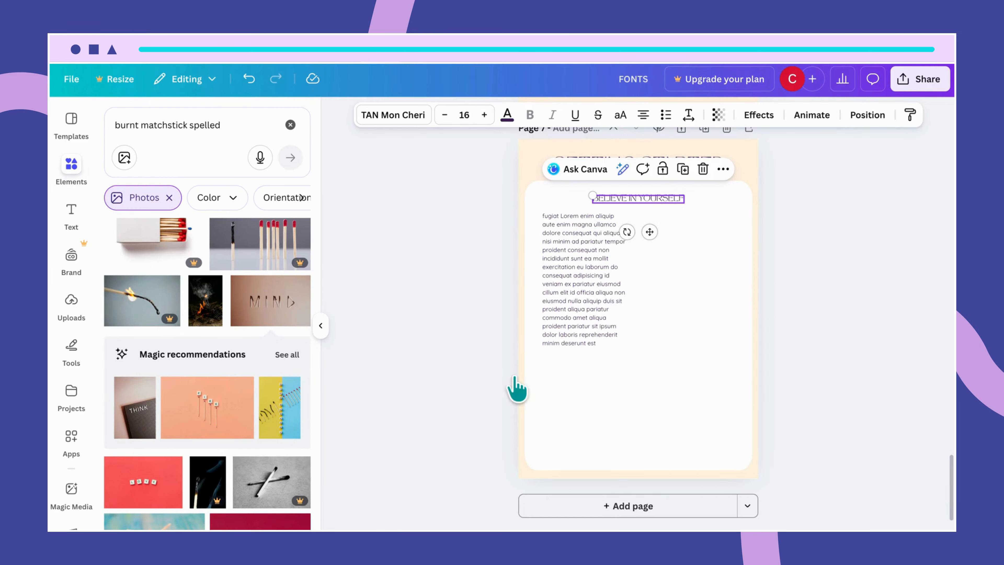
left_click(696, 245)
left_click(640, 200)
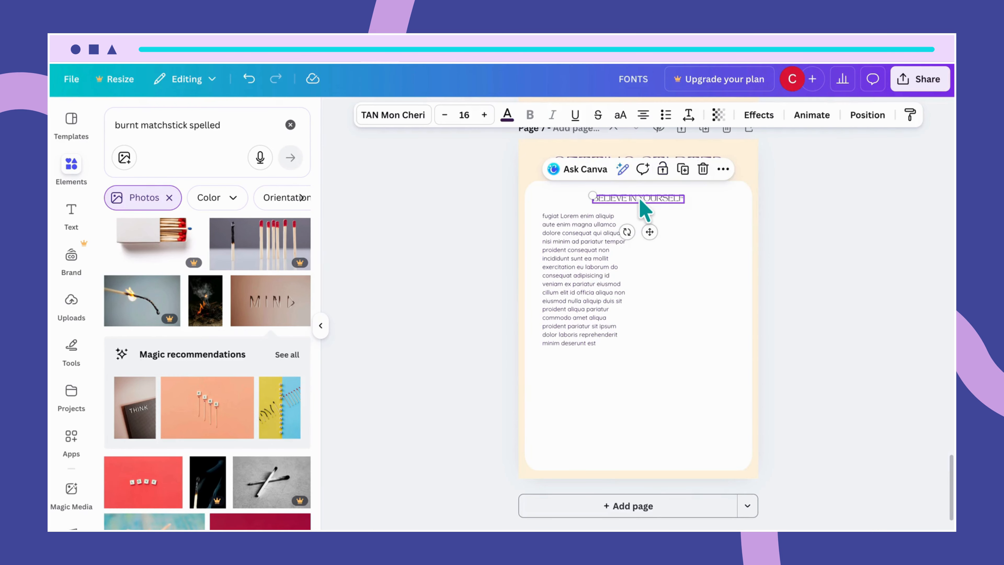
left_click_drag(635, 199, 590, 198)
Widen the paragraph's text box across most of the white panel and move it slightly up, closer to the subheading.
left_click(617, 282)
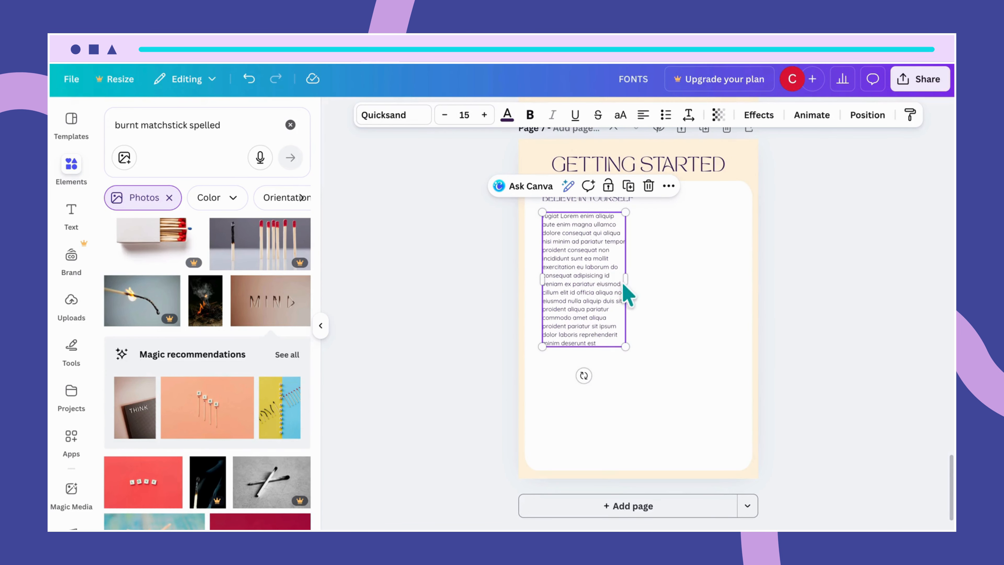
left_click_drag(625, 280, 733, 264)
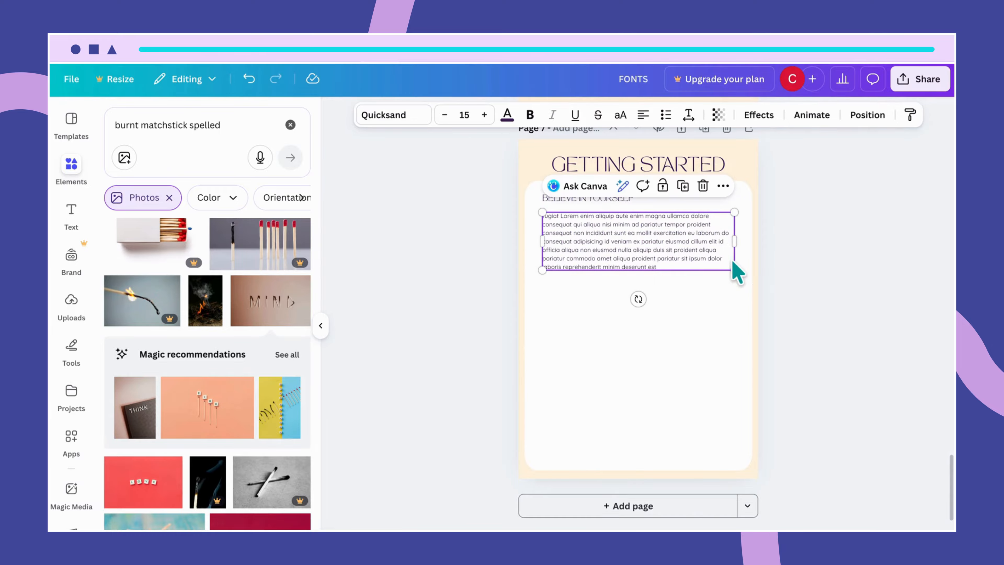
left_click_drag(615, 251, 611, 247)
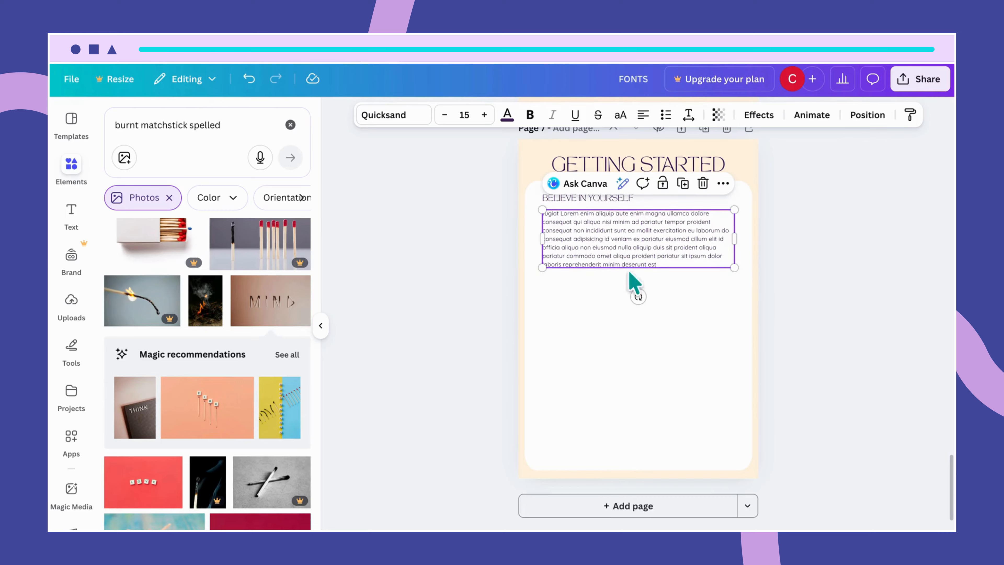
left_click(699, 299)
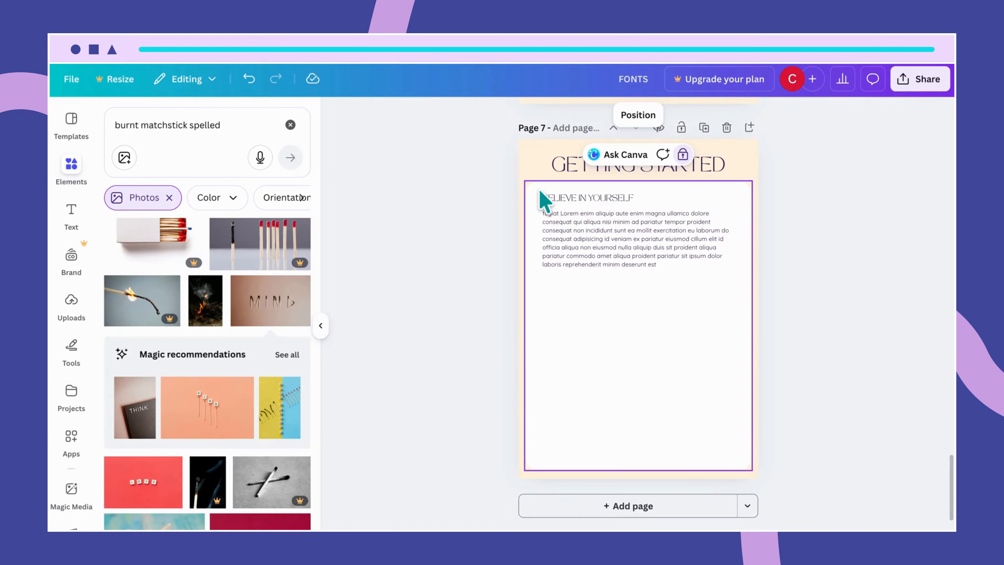
Replace the subheading text with "IDENTIFY YOUR TOP SKILLS" and realign it with the paragraph's left edge.
double_click(553, 197)
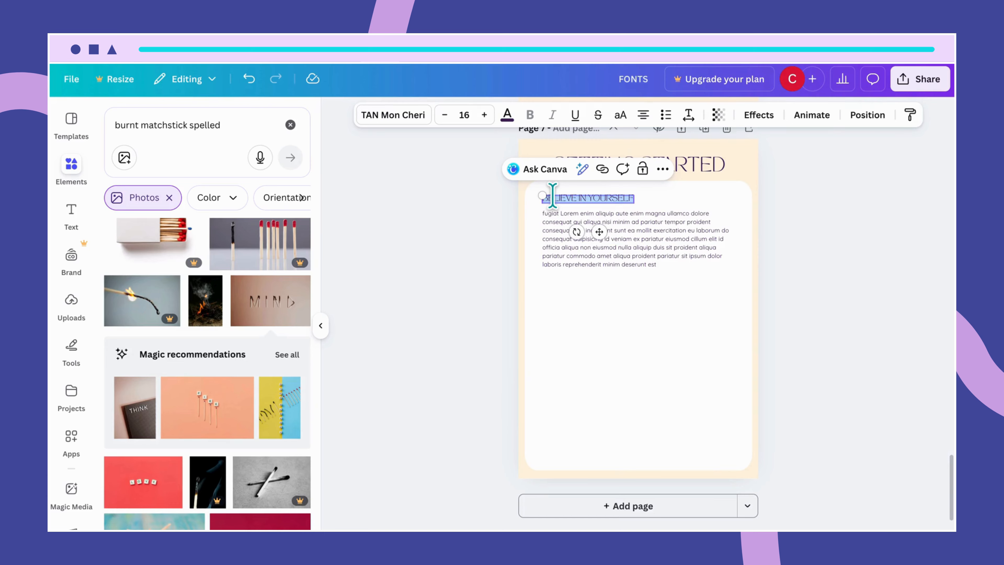
key("BackSpace")
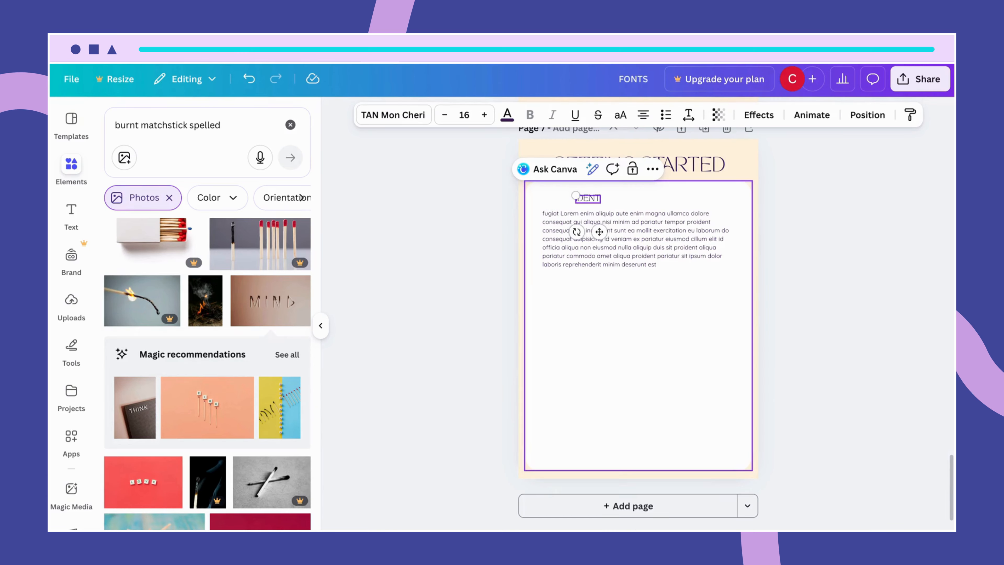
type("IDENTIFY YOUR")
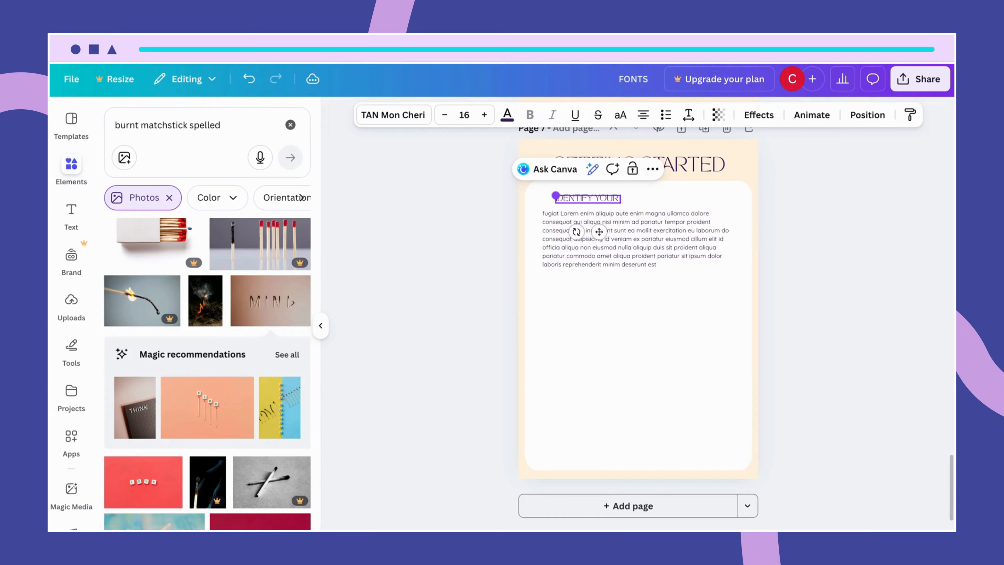
type(" TOP SKILLS")
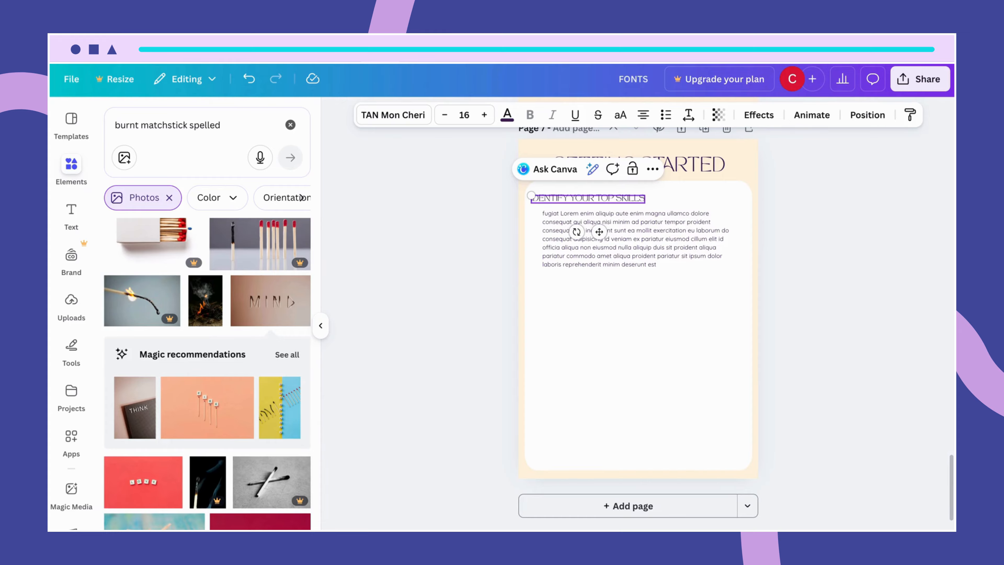
left_click(596, 291)
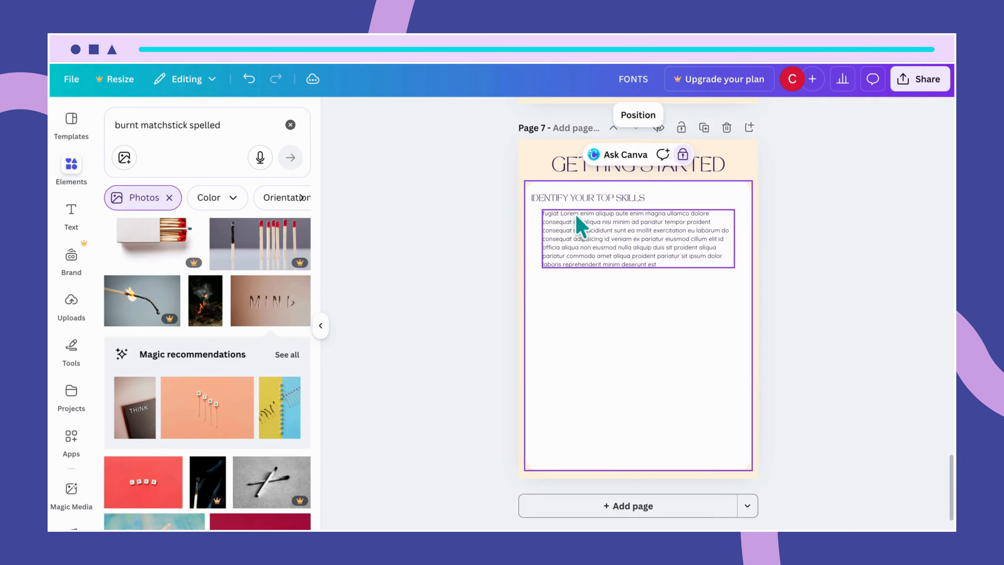
left_click_drag(576, 200, 587, 200)
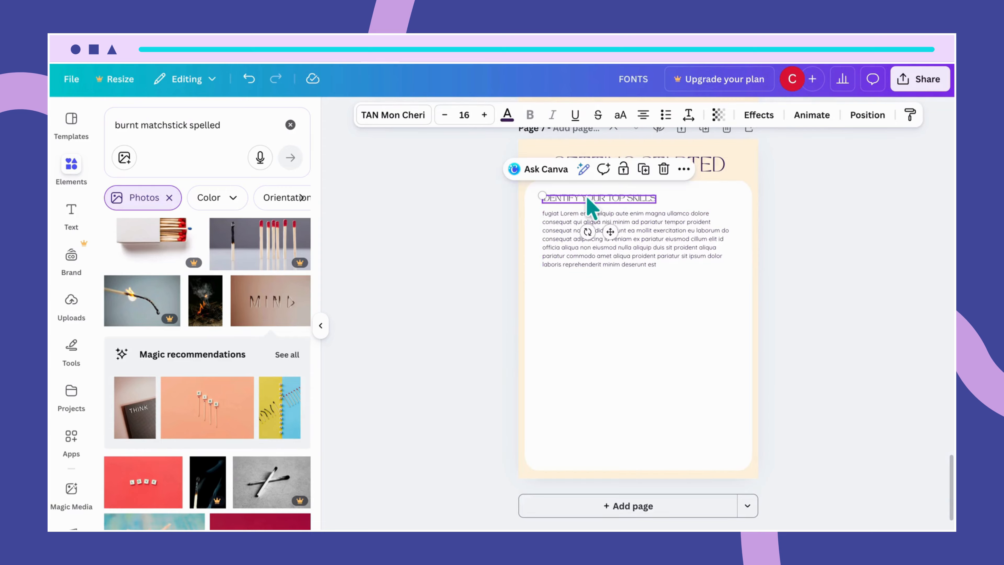
Duplicate the subheading and its paragraph together, placing the copy directly below the original with matching left alignment.
left_click(679, 328)
left_click_drag(668, 186, 629, 340)
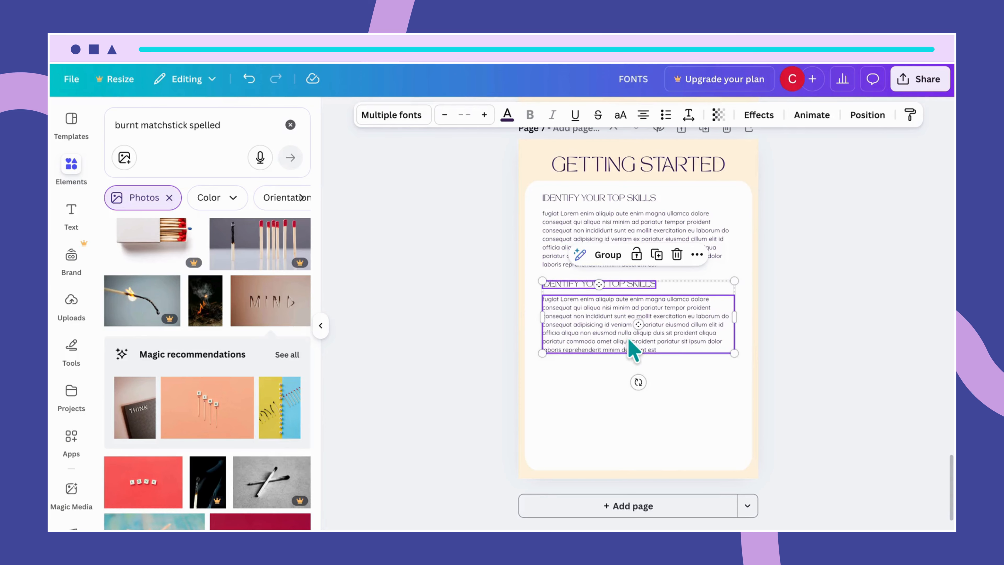
left_click(693, 375)
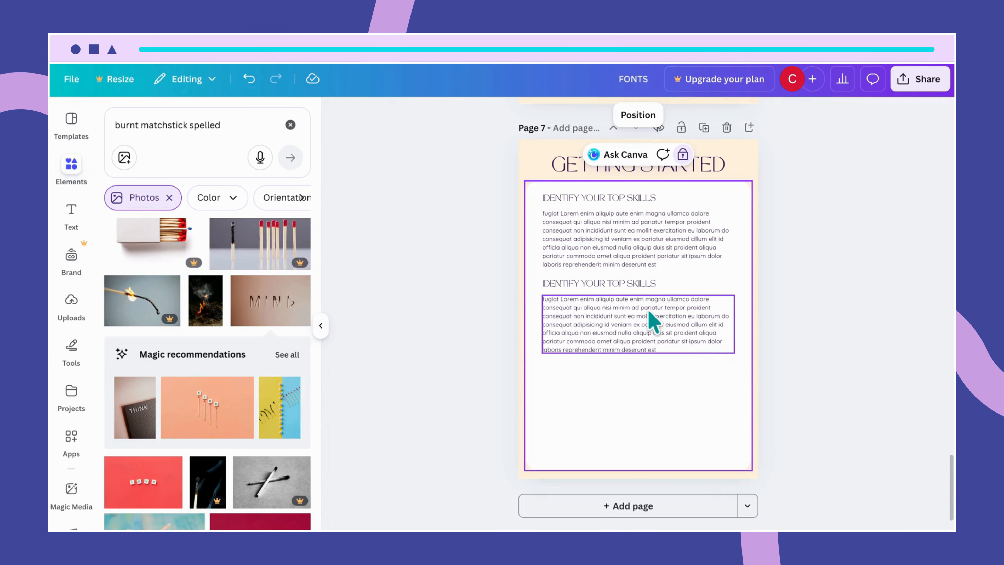
Replace the duplicated subheading's text with "COLD CLIENT PITCHES" and align it with the left edge of its paragraph.
left_click(644, 285)
double_click(643, 286)
key("BackSpace")
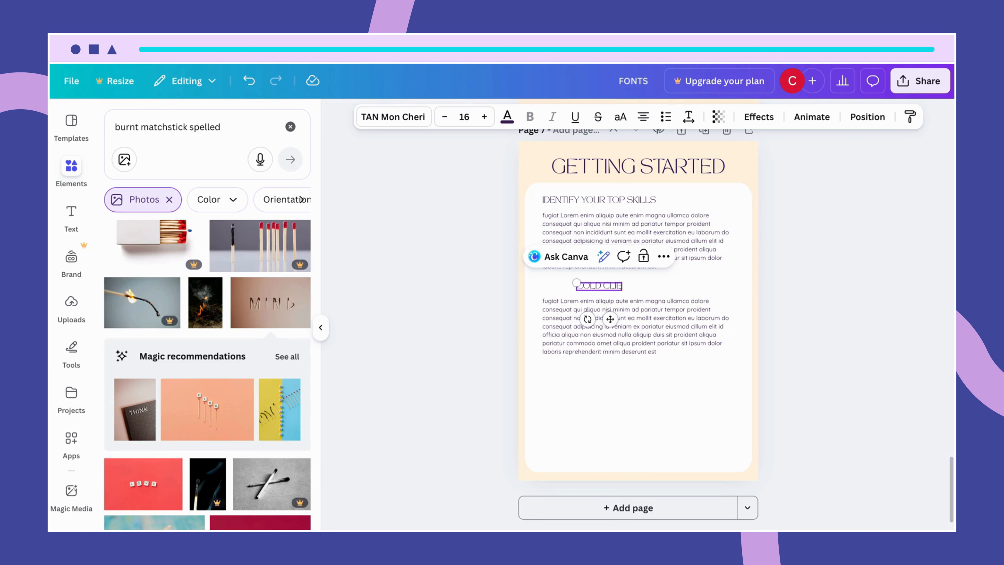
type("COLD CLIENT PITCHES")
left_click(680, 377)
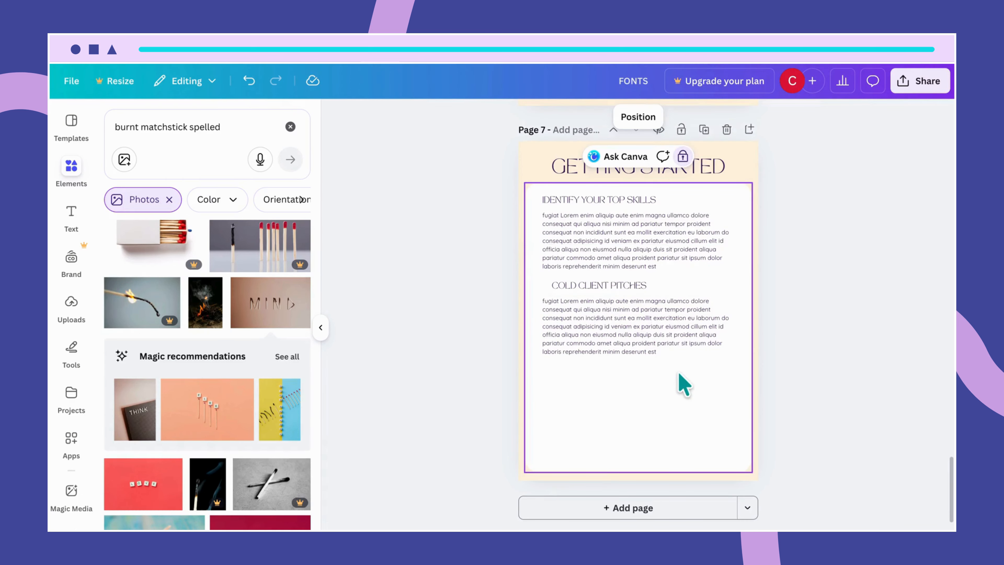
left_click_drag(632, 299, 613, 287)
left_click(708, 197)
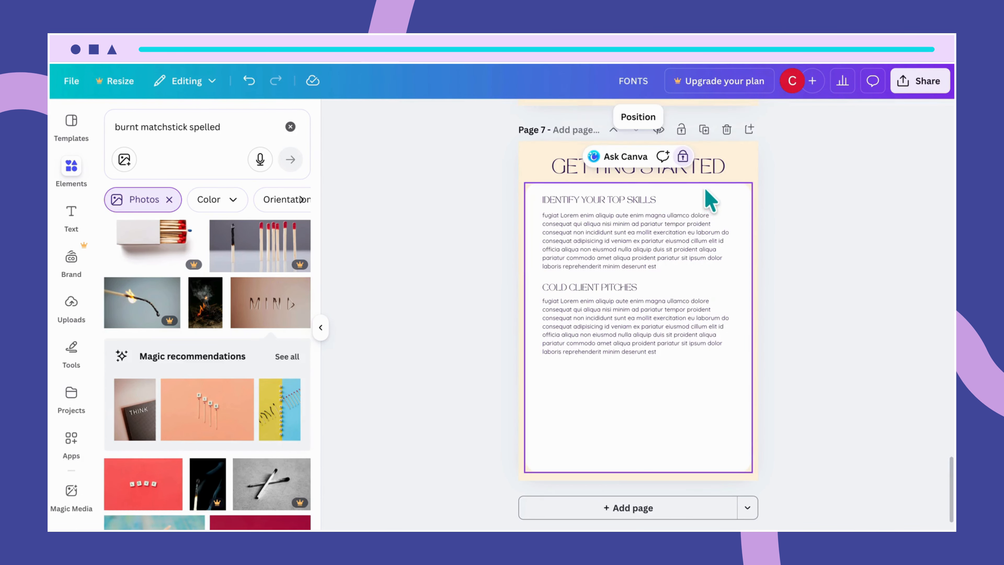
Shrink the white rounded panel from its upper edge to about 19.9 by 8.5, so it sits below both text sections.
left_click(689, 176)
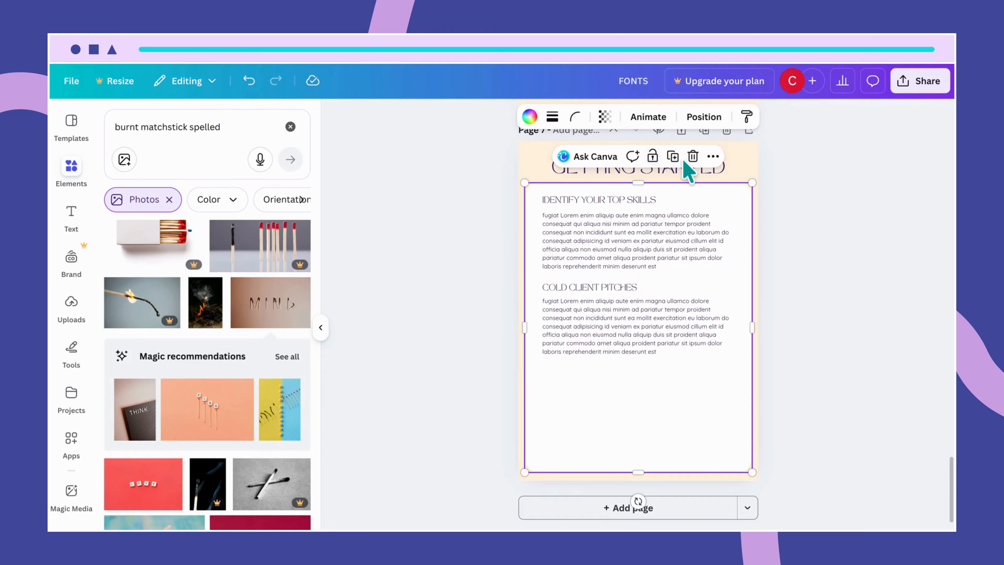
left_click(747, 166)
left_click(676, 197)
left_click_drag(640, 183, 647, 378)
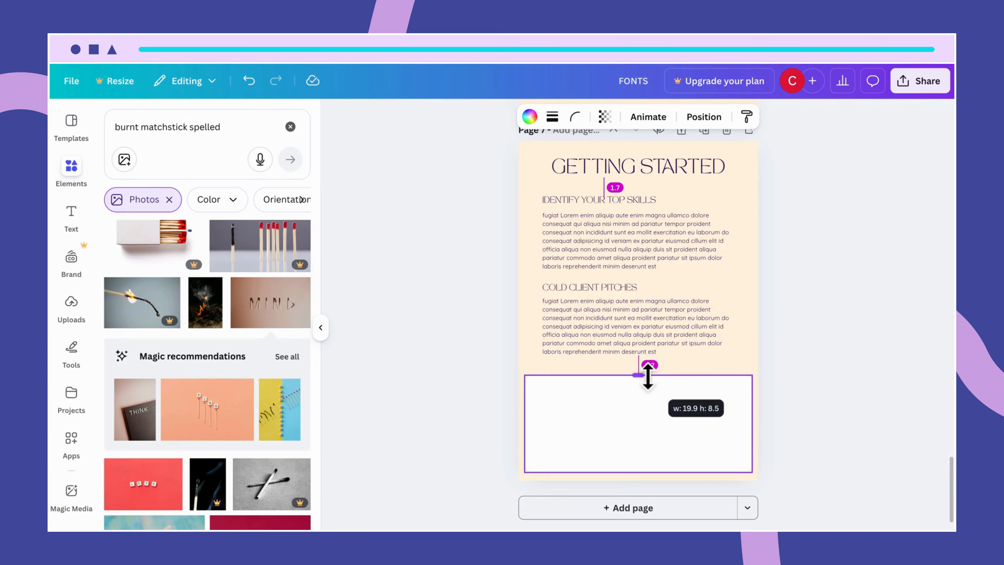
left_click_drag(648, 377, 647, 376)
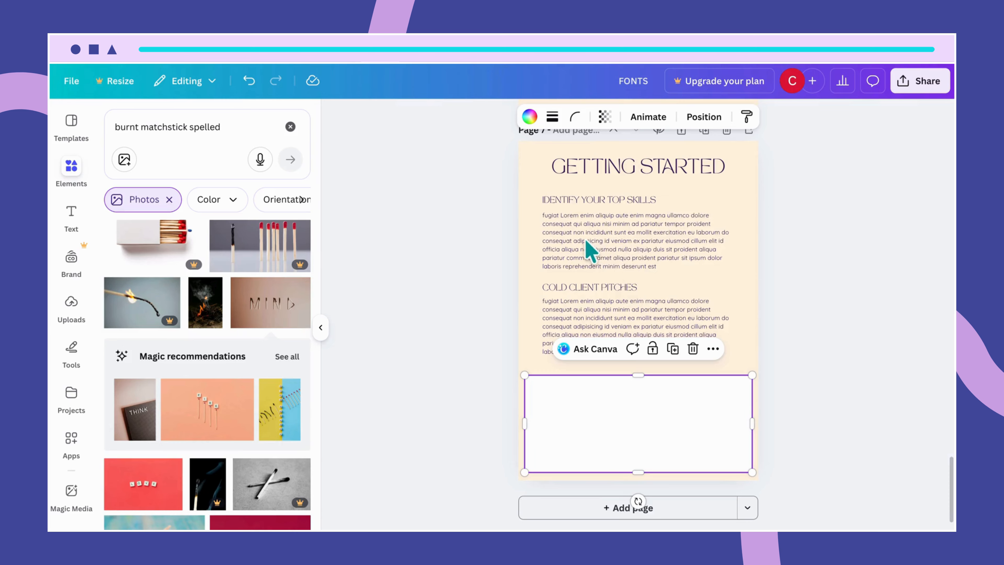
Copy the first three lines of the top paragraph and paste them as a separate text box inside the white panel.
double_click(575, 231)
key("Escape")
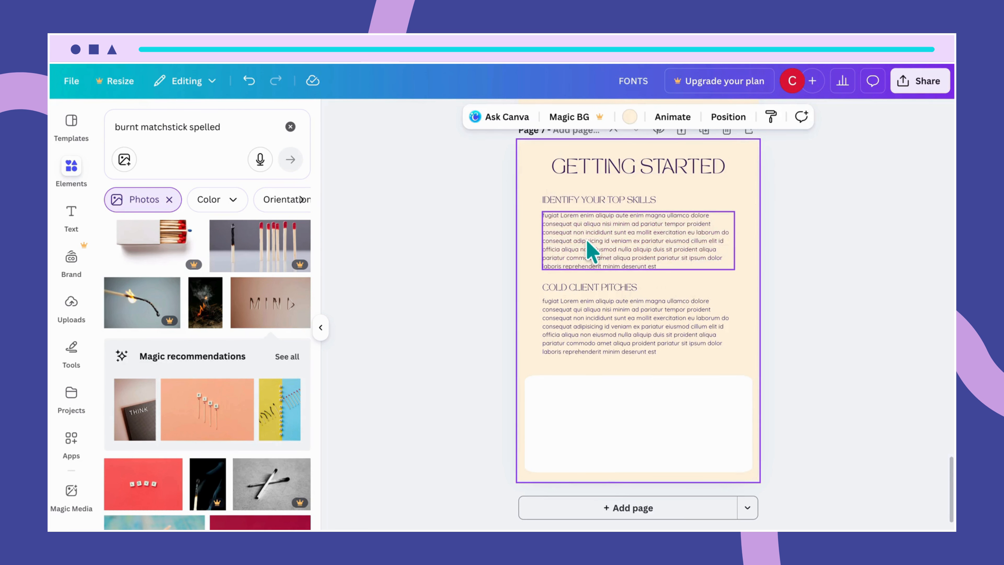
double_click(553, 233)
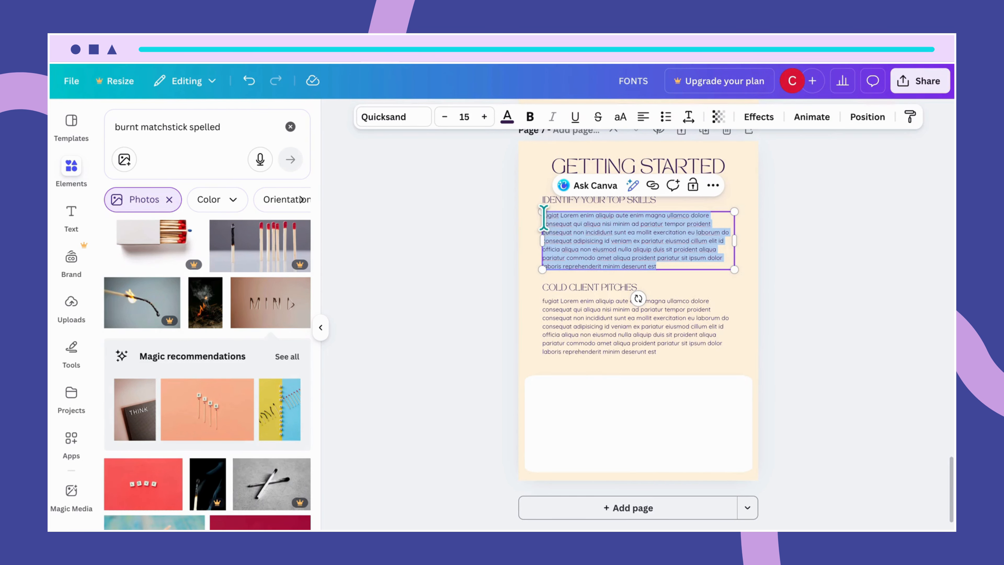
left_click_drag(544, 217, 728, 231)
key("ctrl+c")
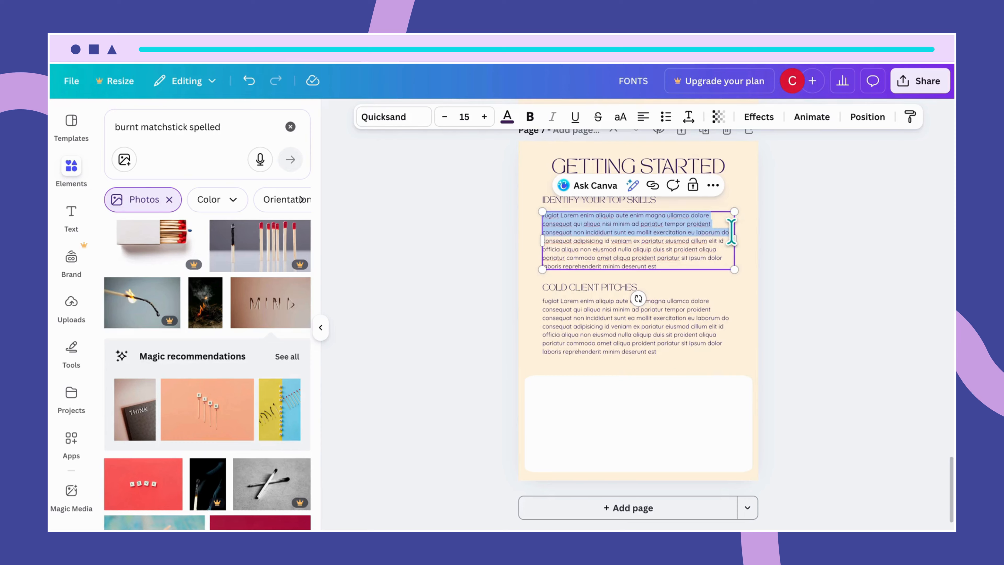
left_click(696, 431)
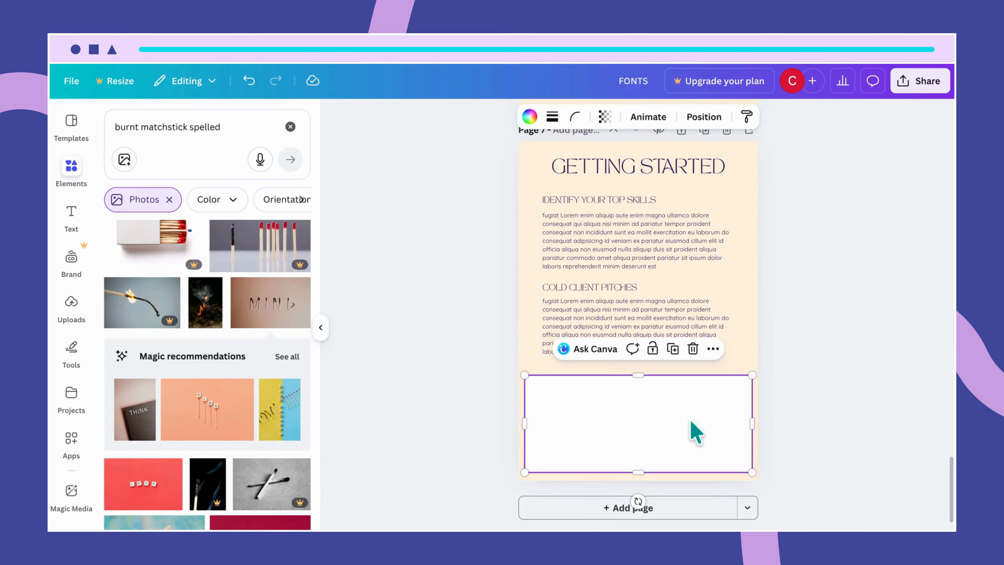
key("ctrl+v")
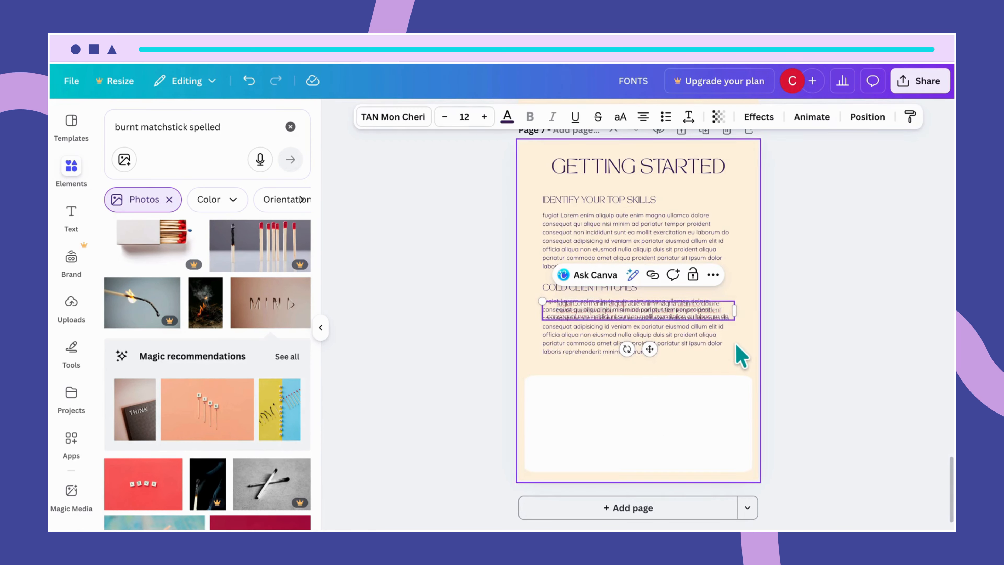
left_click_drag(730, 312, 728, 427)
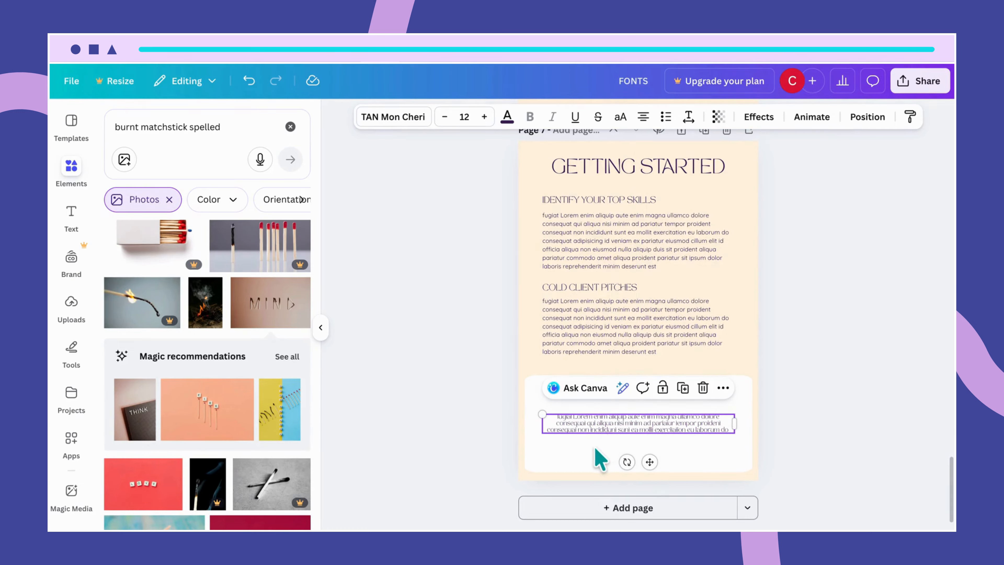
Set the pasted text to size 28 in the Quicksand font and move it up within the white panel.
triple_click(604, 435)
left_click(465, 116)
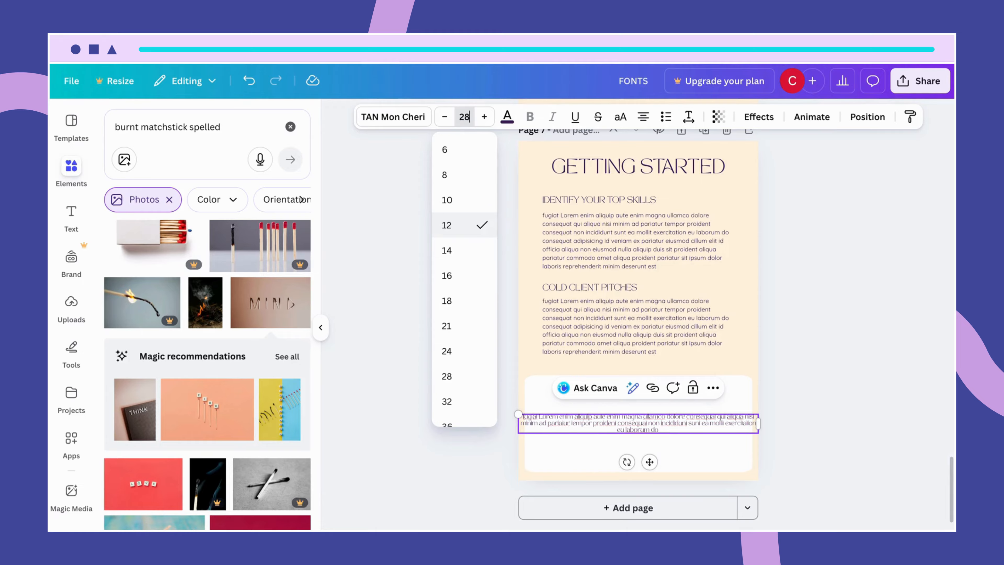
key("Return")
left_click(730, 326)
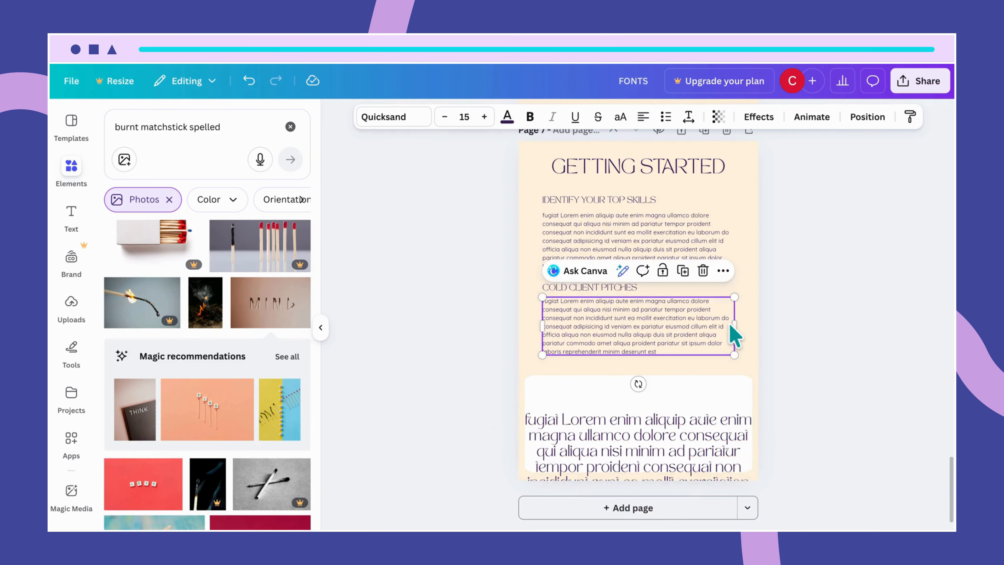
left_click_drag(678, 455, 677, 415)
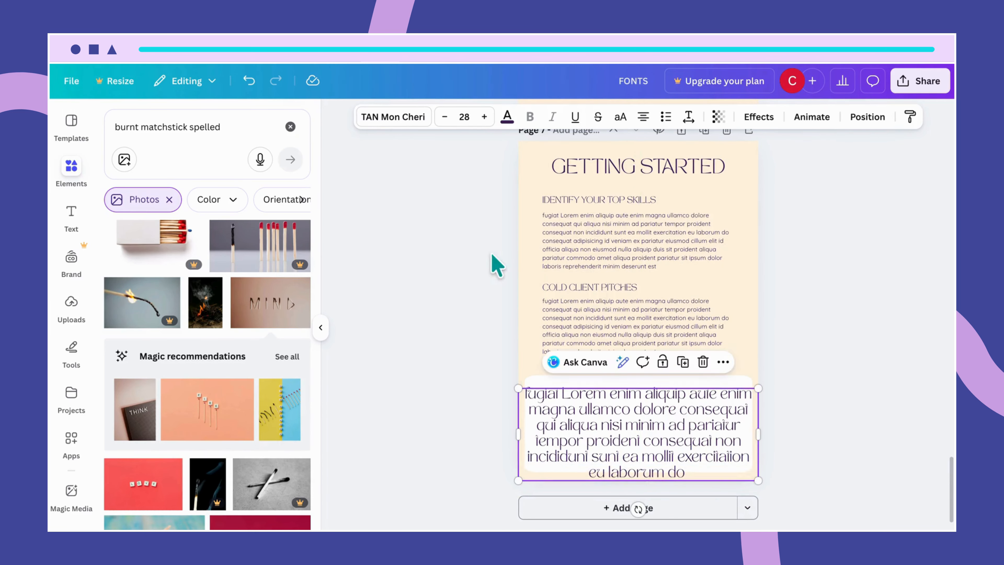
left_click(412, 119)
left_click(219, 315)
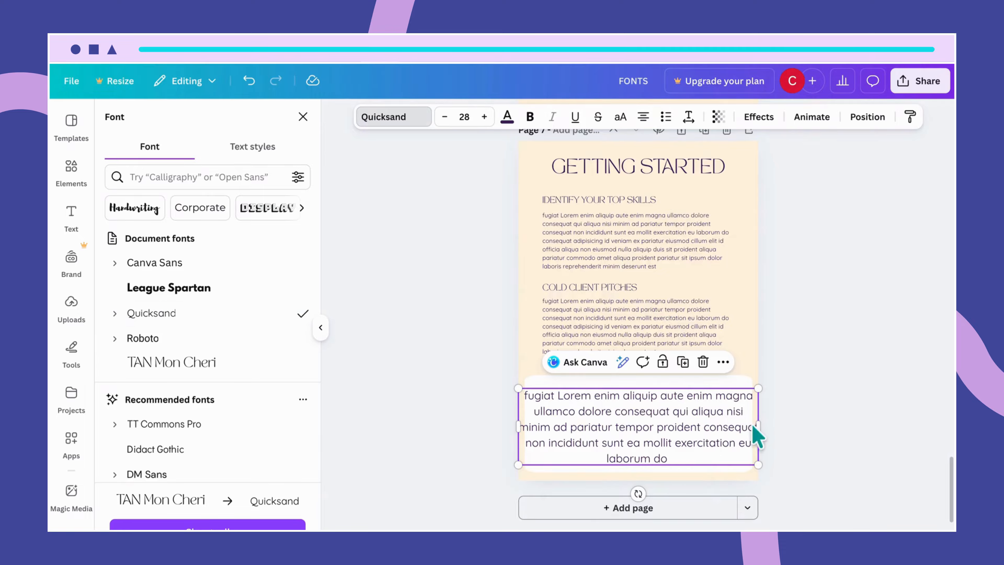
Narrow the large quote's text box from both sides and center it horizontally at the top of the white panel.
left_click_drag(757, 427, 716, 426)
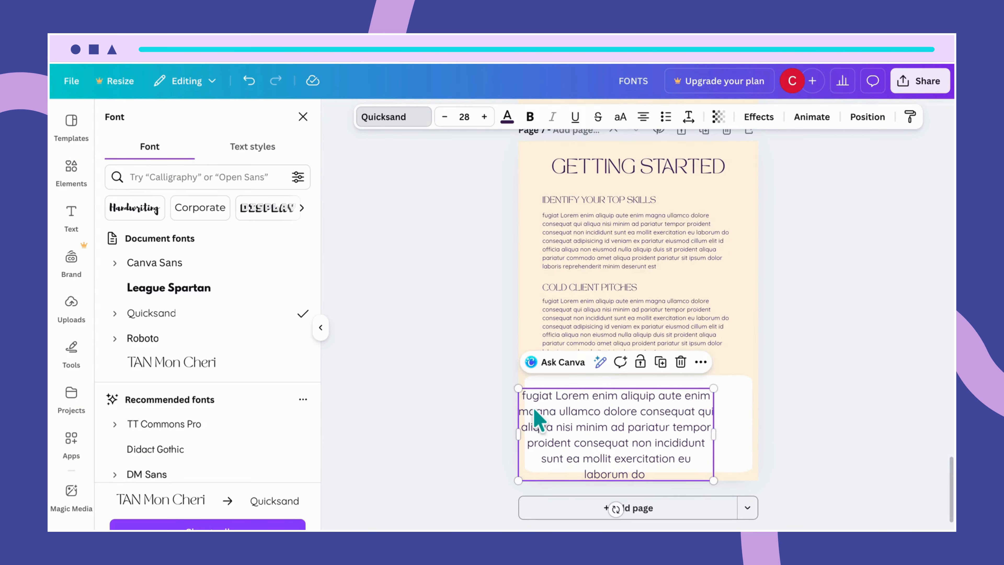
left_click_drag(517, 434, 551, 433)
left_click_drag(612, 442, 615, 417)
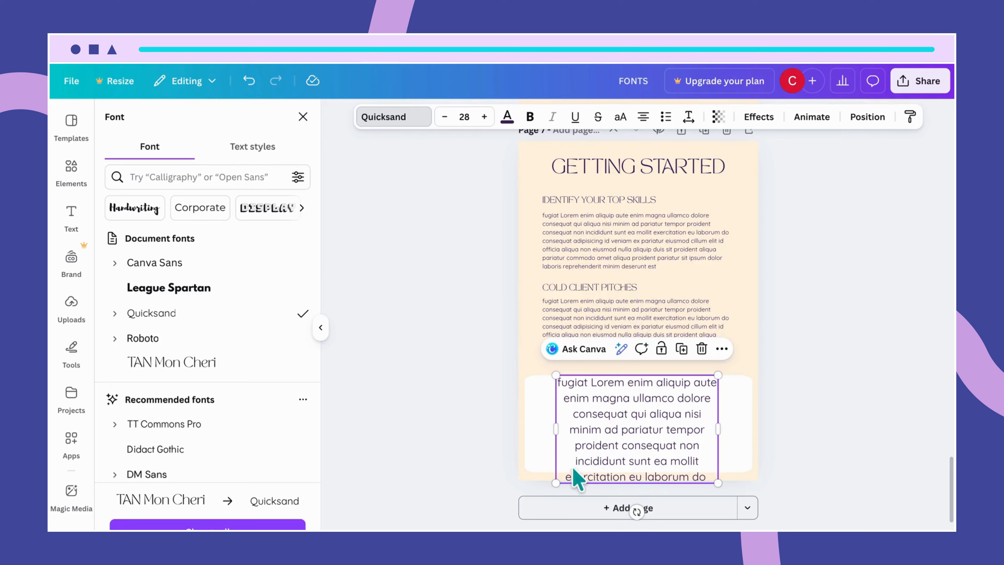
left_click_drag(553, 429, 548, 433)
left_click(733, 409)
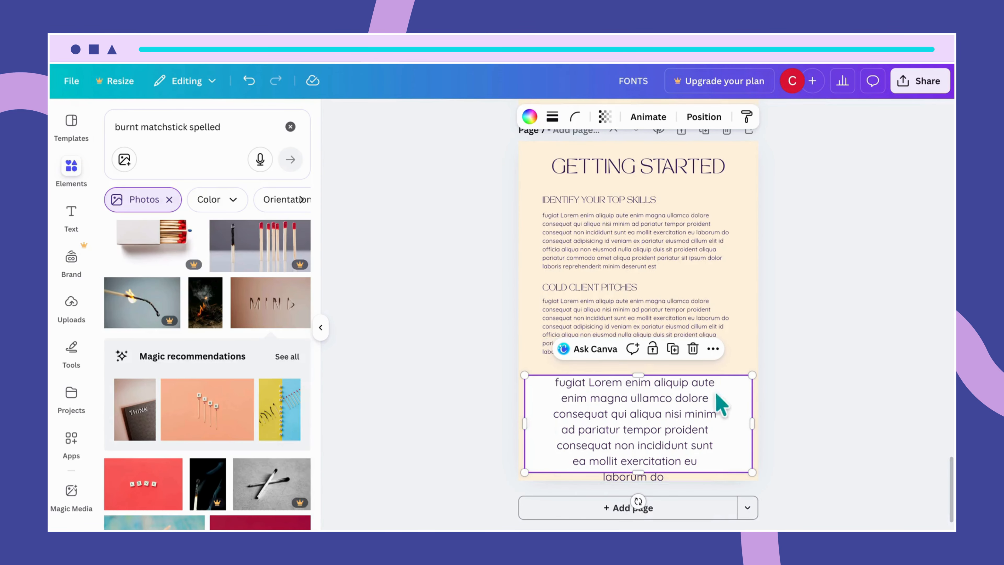
Raise the white panel's upper edge slightly and trim the quote so it ends after "ad pariatur tempor proident".
left_click_drag(638, 374, 638, 369)
mouse_move(661, 446)
left_mouse_down()
mouse_move(649, 444)
mouse_move(655, 437)
mouse_move(652, 459)
left_mouse_up()
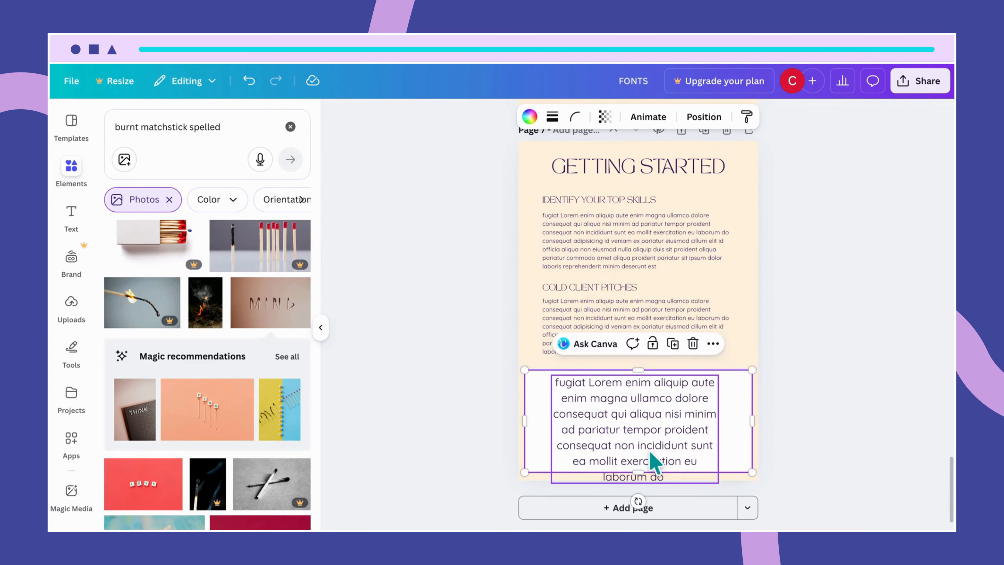
left_click(652, 467)
mouse_move(721, 429)
left_mouse_down()
mouse_move(681, 446)
mouse_move(713, 436)
mouse_move(707, 430)
left_mouse_up()
left_click(787, 451)
double_click(717, 458)
left_click(721, 453)
left_click_drag(723, 460, 552, 449)
key("BackSpace")
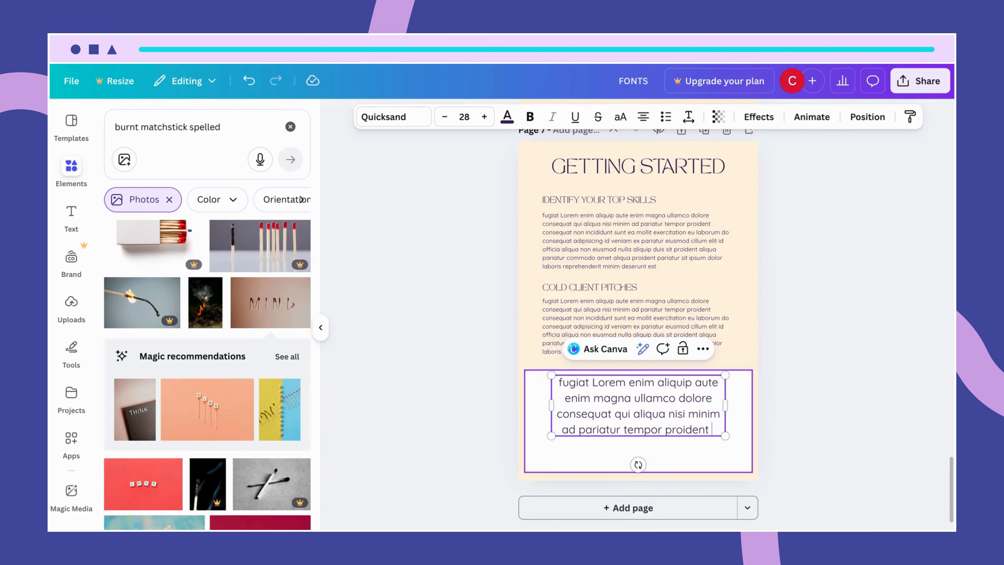
Move the shortened quote down within the white panel and widen its text box slightly on the right side.
left_click(671, 468)
left_click_drag(665, 417, 664, 431)
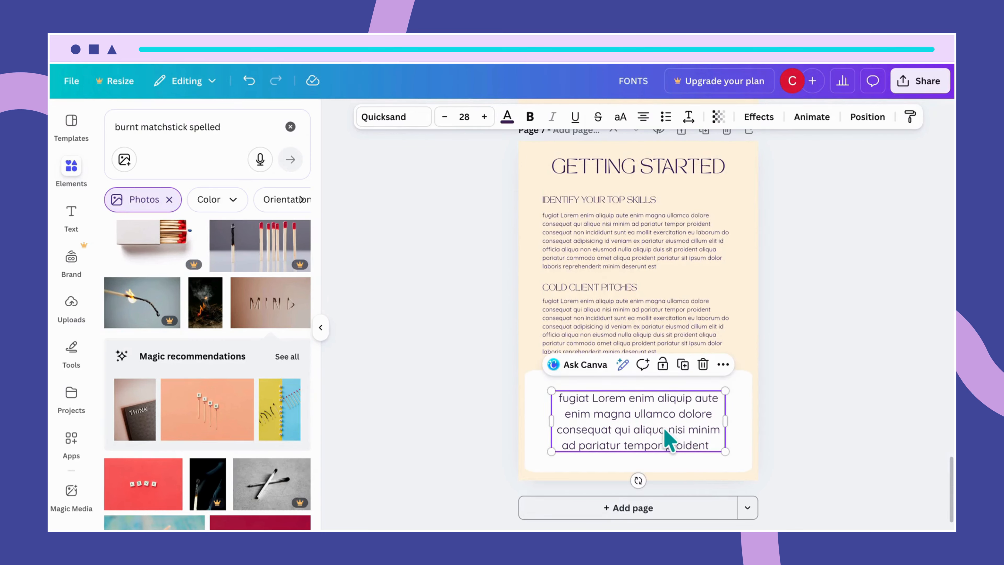
left_click_drag(727, 419, 730, 419)
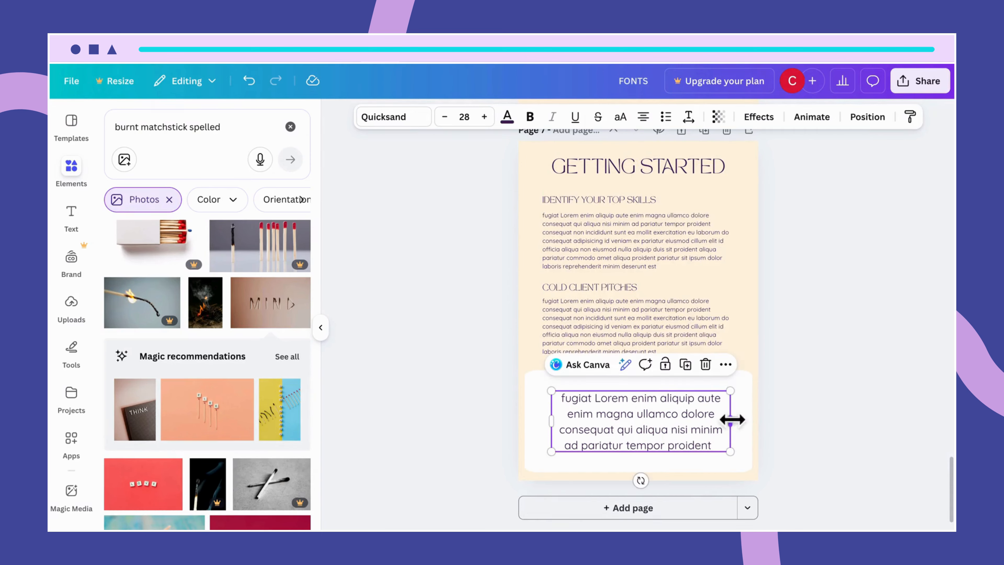
Break the quote's last line before "proident" and move the text up to center it vertically in the white panel.
left_click(665, 442)
key("Return")
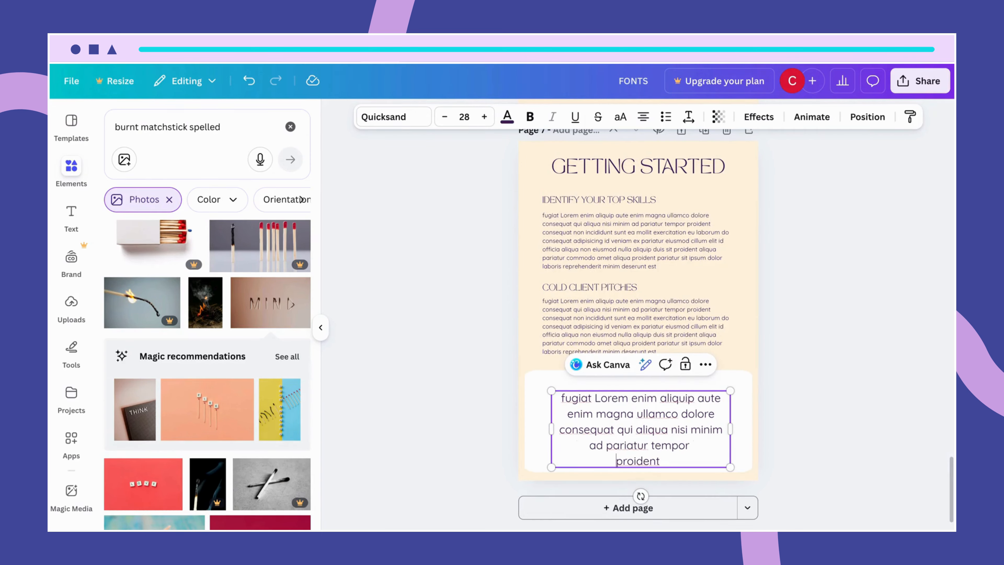
left_click(688, 449)
left_click(678, 448)
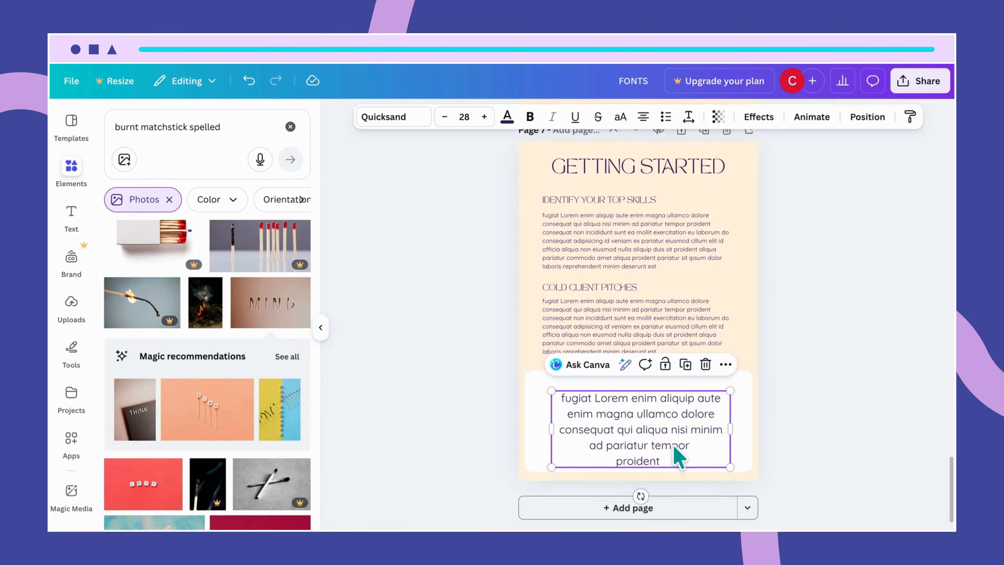
left_click_drag(678, 448, 672, 439)
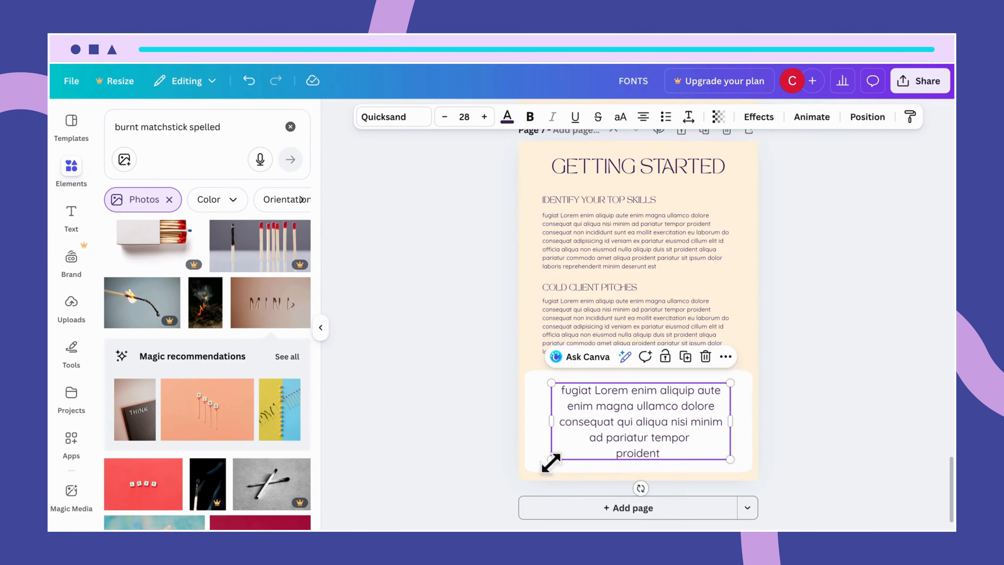
left_click(449, 291)
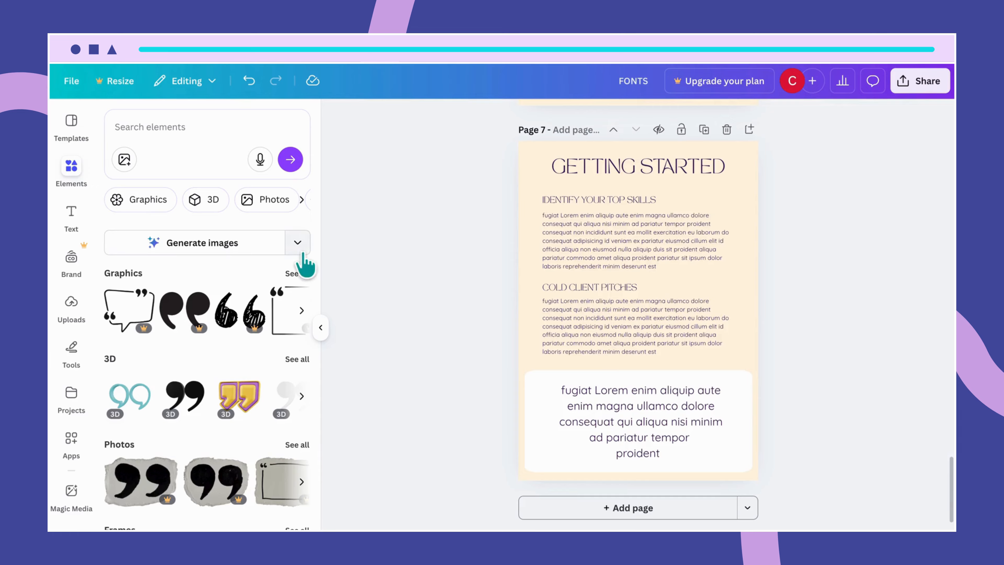
Search the elements for "quotation marks" and show all the graphics results.
left_click(165, 137)
type("q")
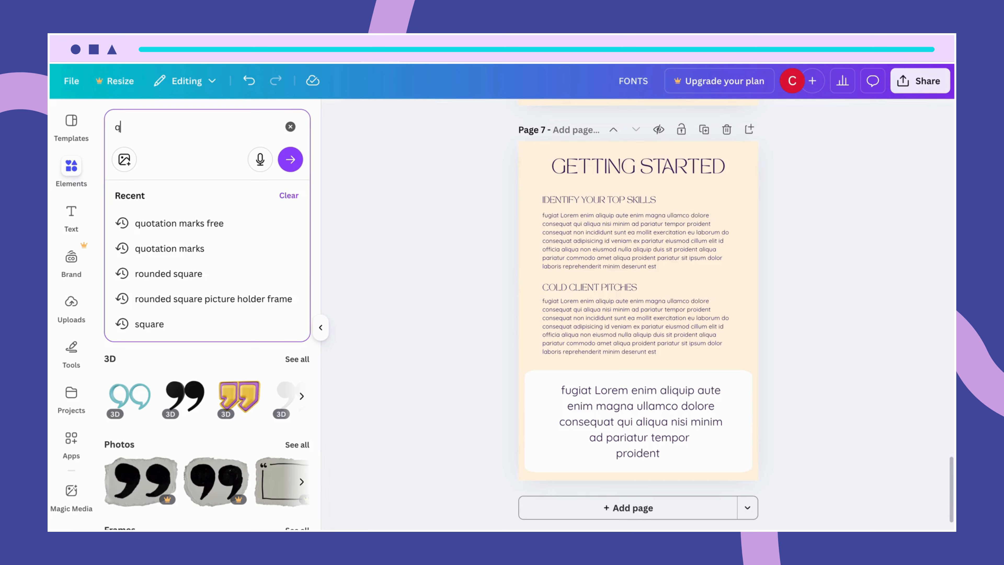
type("uot")
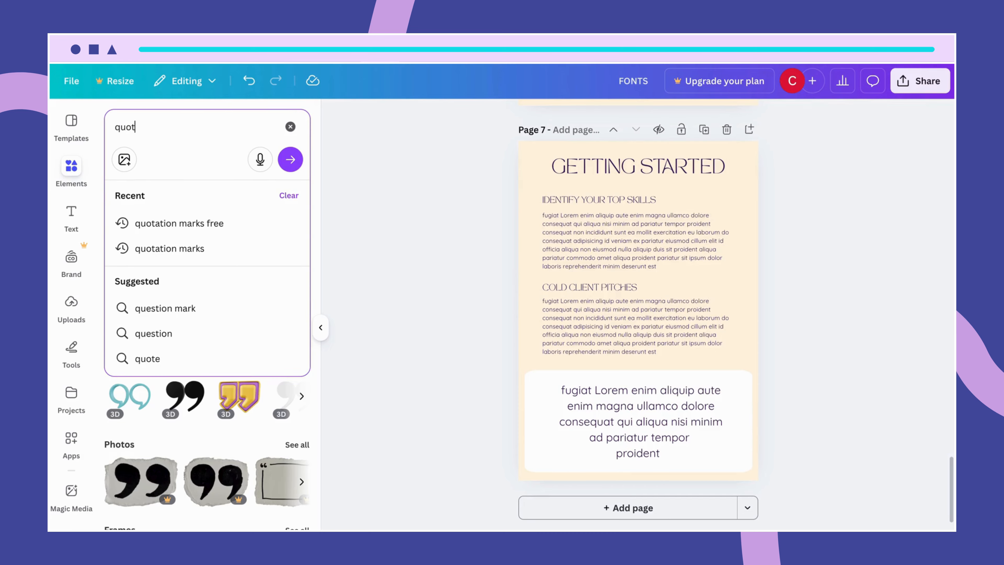
type("ation")
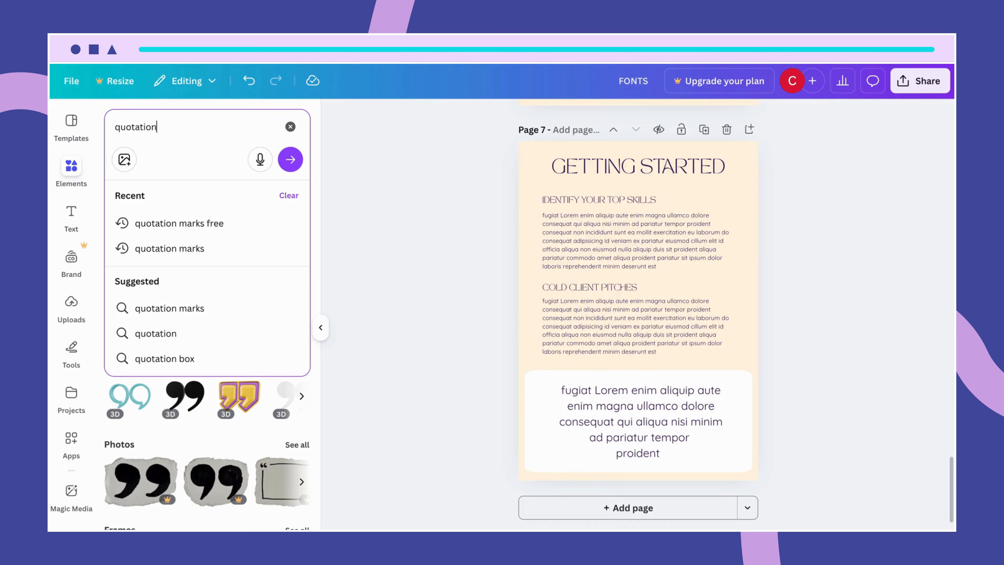
type(" marks")
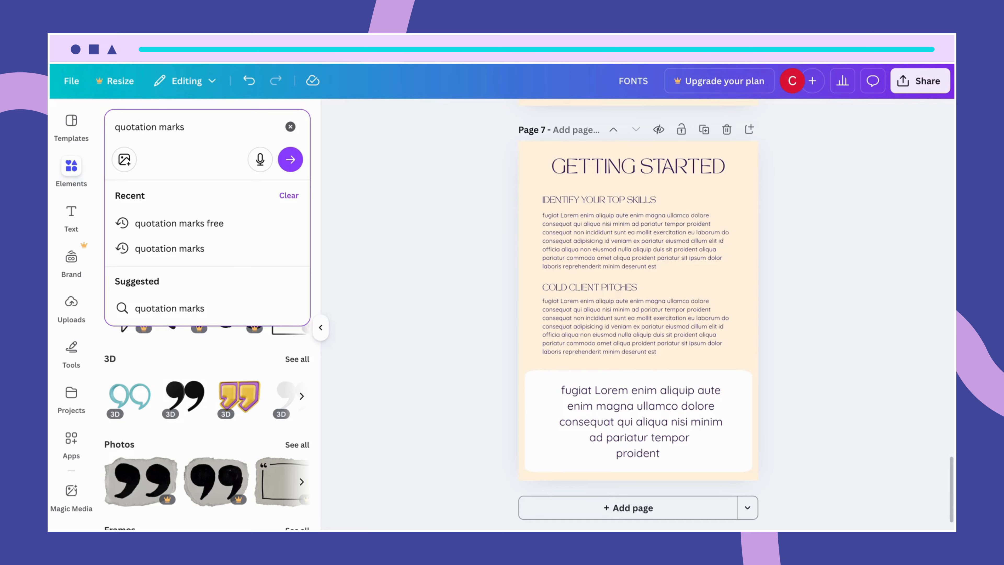
key("Return")
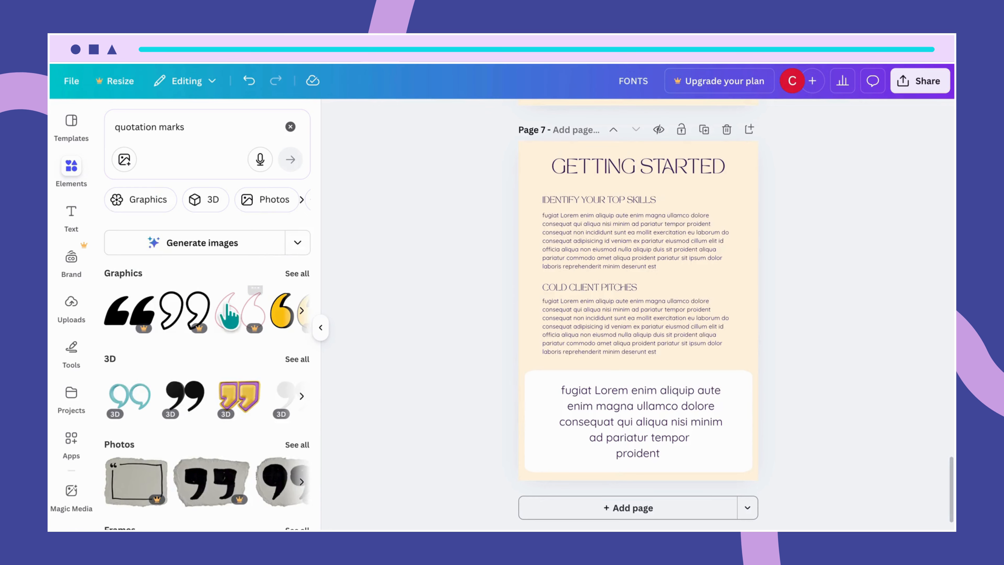
left_click(296, 274)
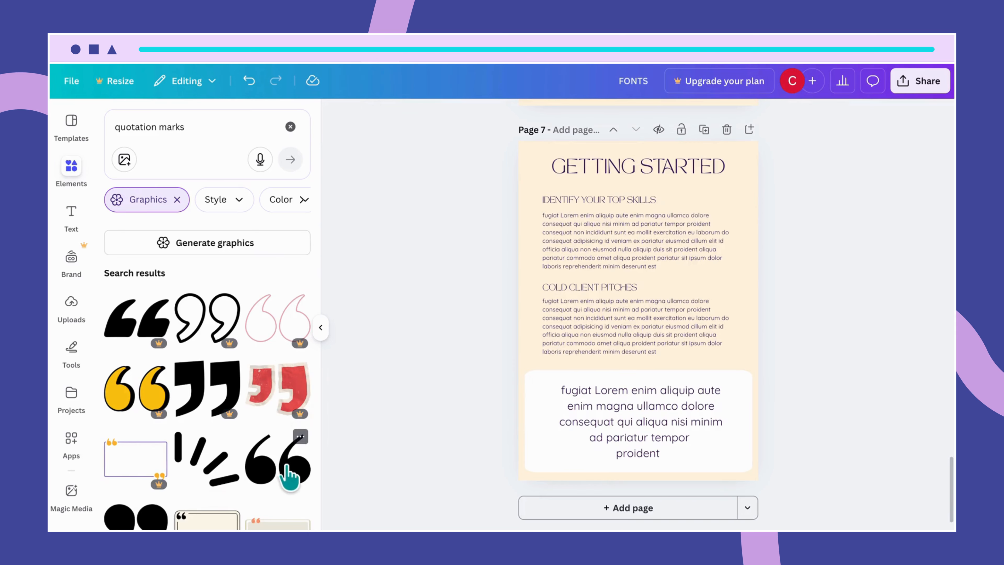
Add the free solid black closing quotation marks graphic, shrink it and place it over the white panel's upper edge.
scroll(281, 484, "down", 1)
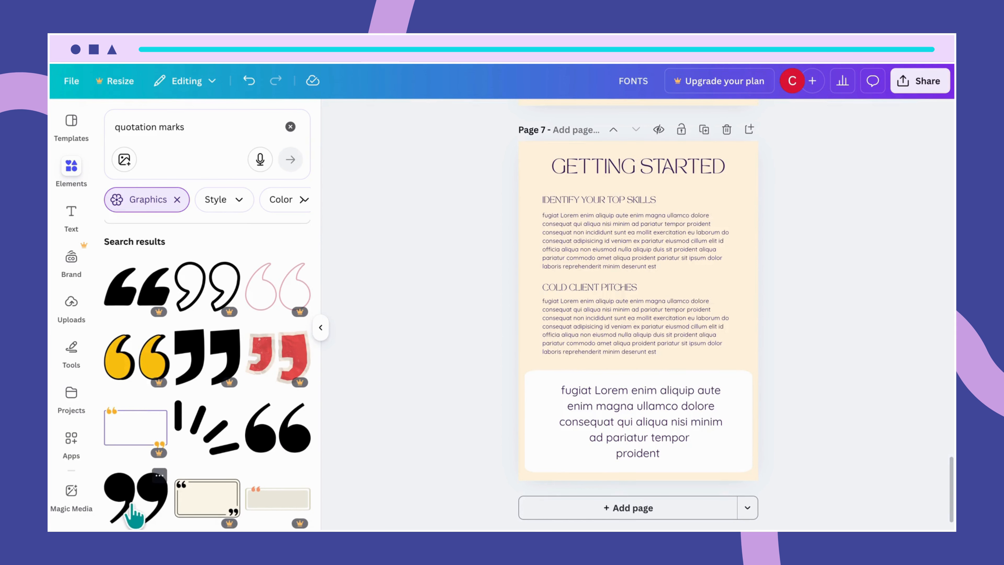
left_click(160, 476)
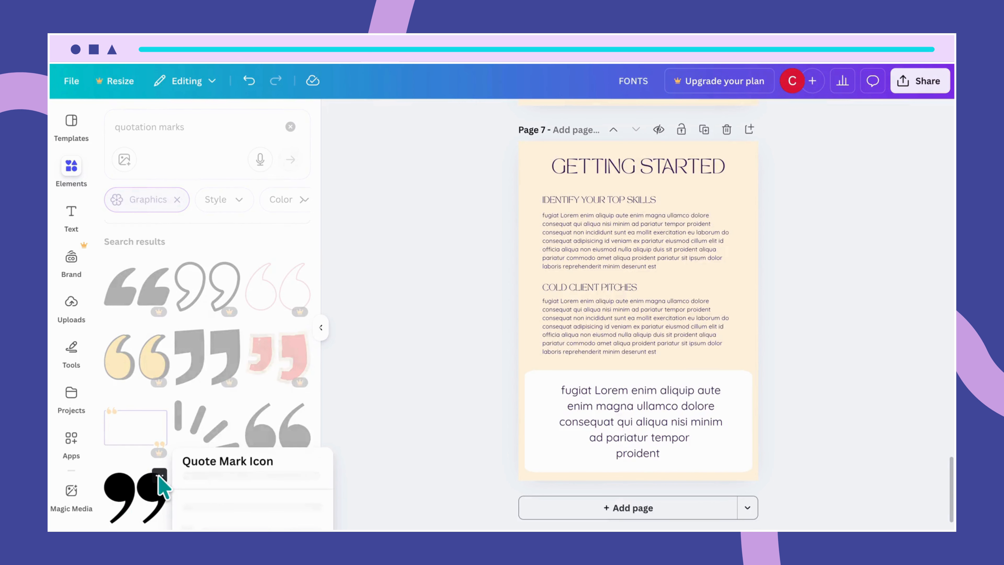
left_click(366, 489)
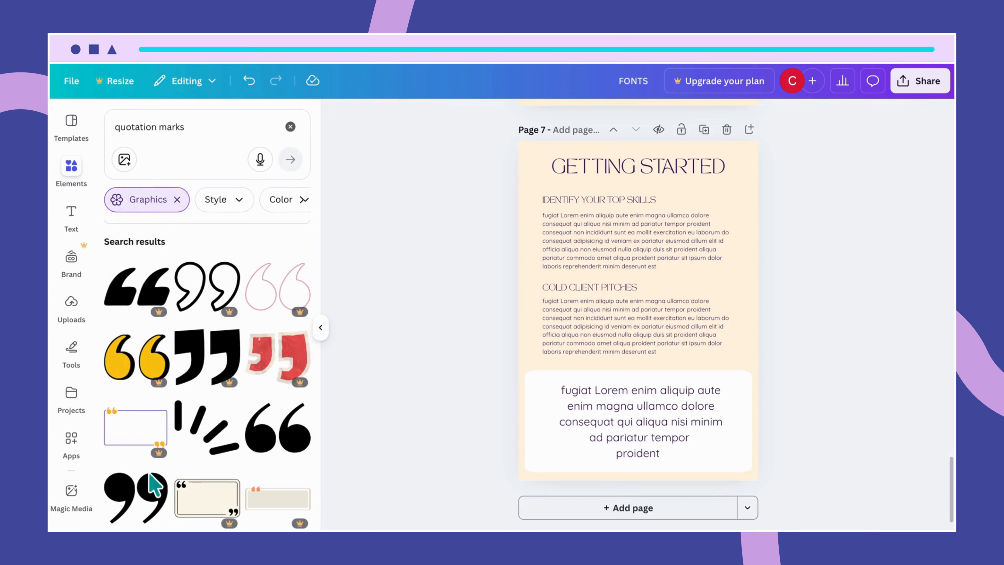
left_click(144, 492)
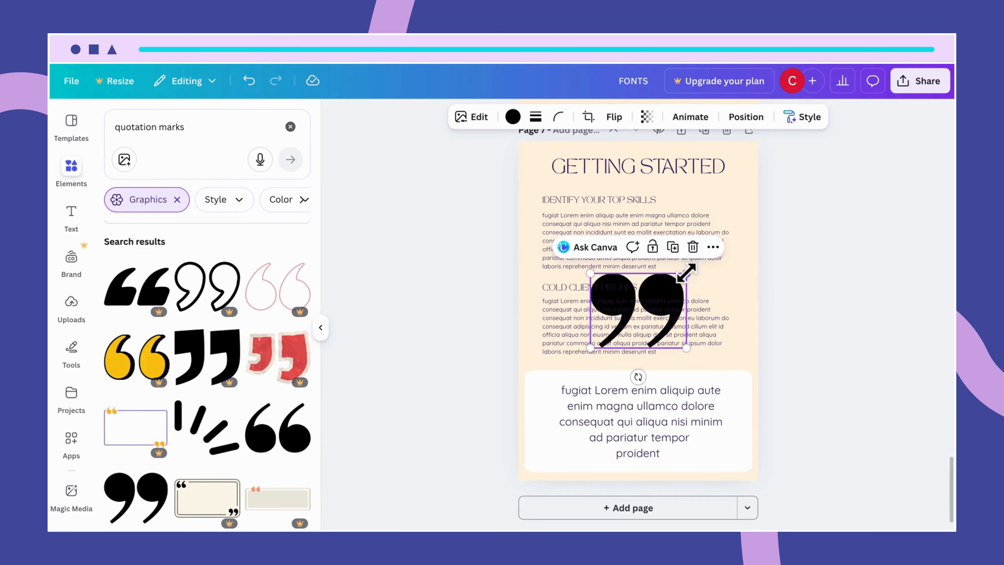
left_click_drag(686, 274, 648, 370)
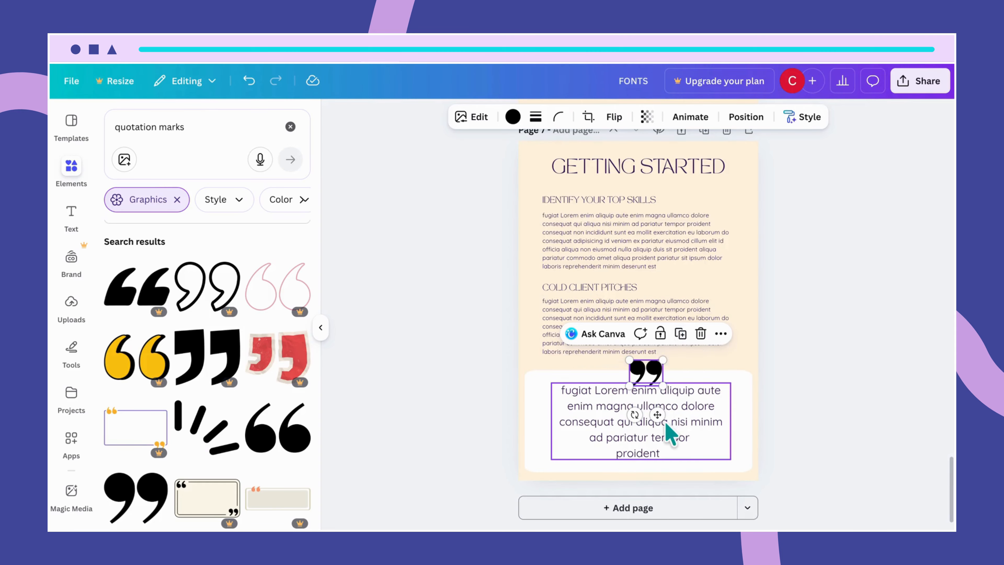
Move the quote text down clear of the quotation marks graphic, and center the graphic horizontally on the panel's upper edge.
left_click_drag(667, 422, 665, 428)
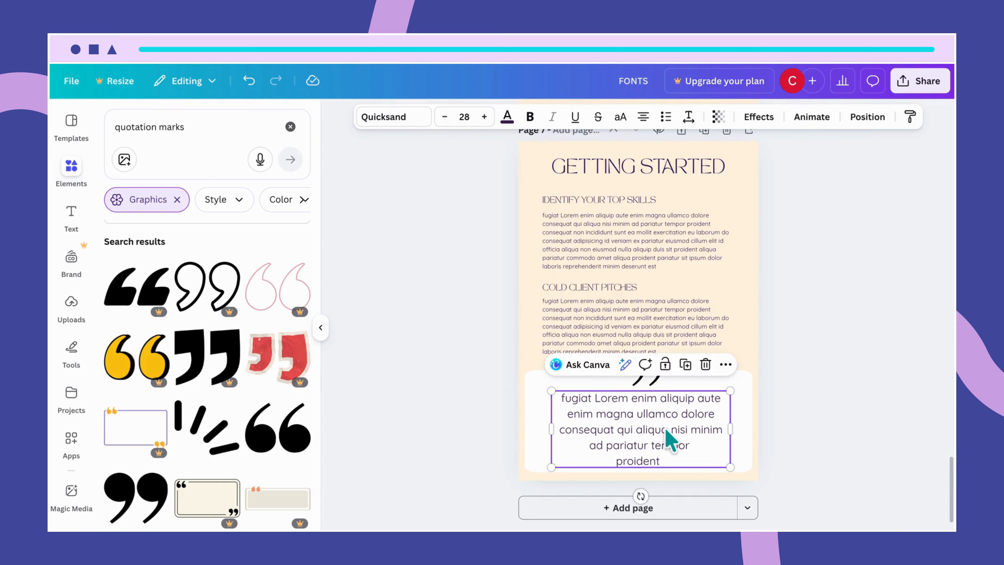
left_click(666, 427)
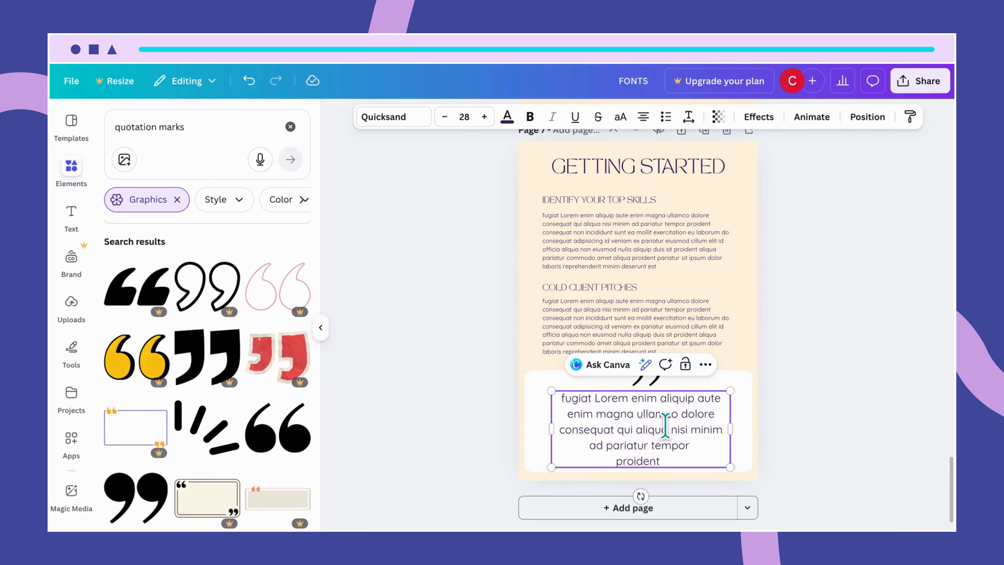
left_click(764, 323)
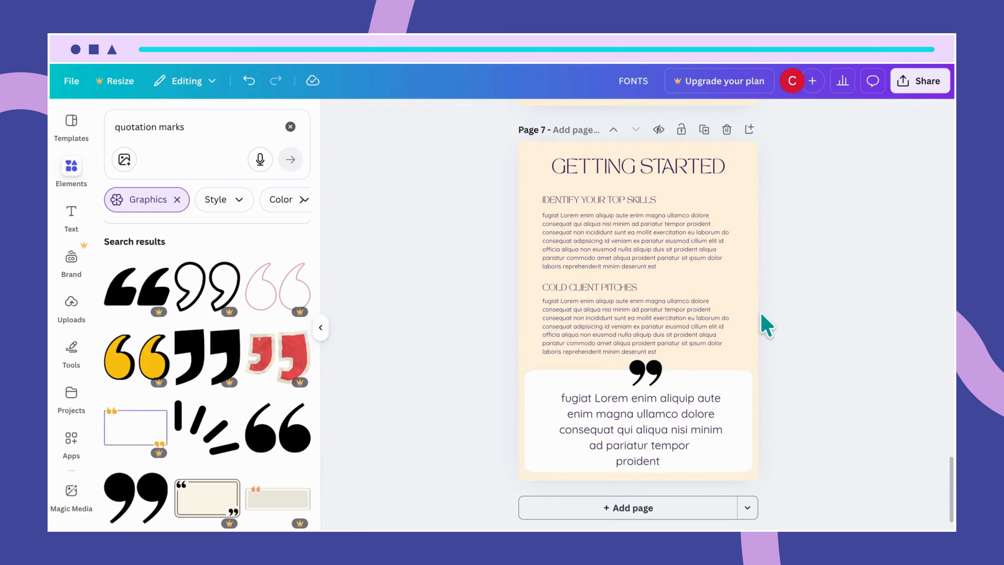
scroll(728, 344, "up", 2)
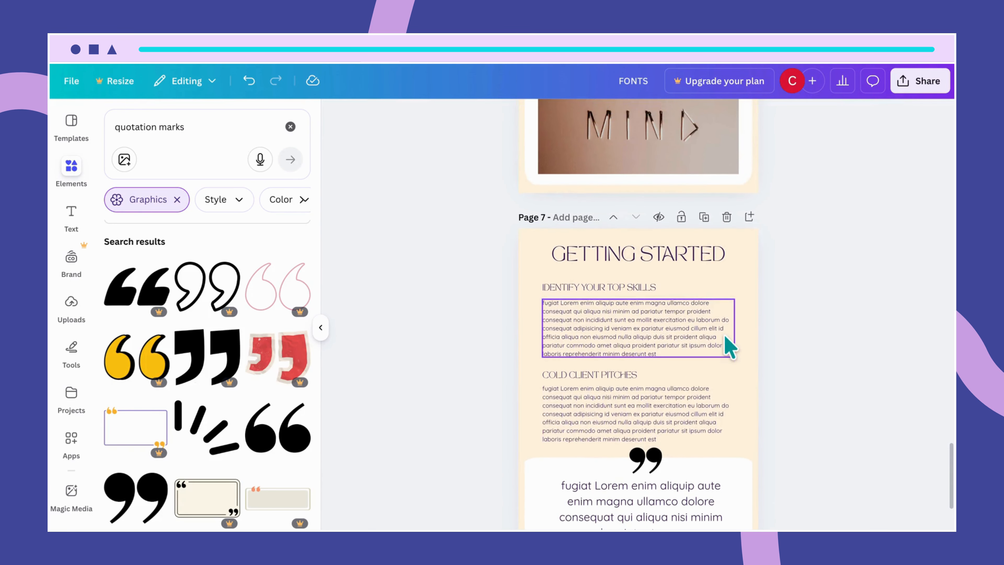
left_click_drag(648, 429, 641, 435)
left_click(722, 464)
scroll(722, 464, "down", 2)
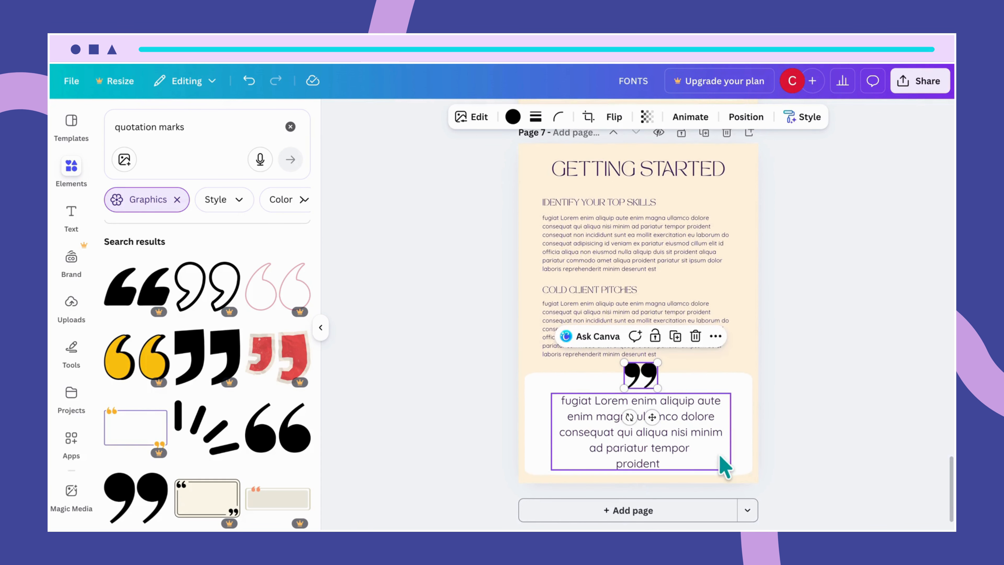
left_click_drag(705, 450, 702, 444)
Move both text sections with their headings up together, leaving equal 1.1 gaps to the title and the quotation marks.
left_click(721, 327)
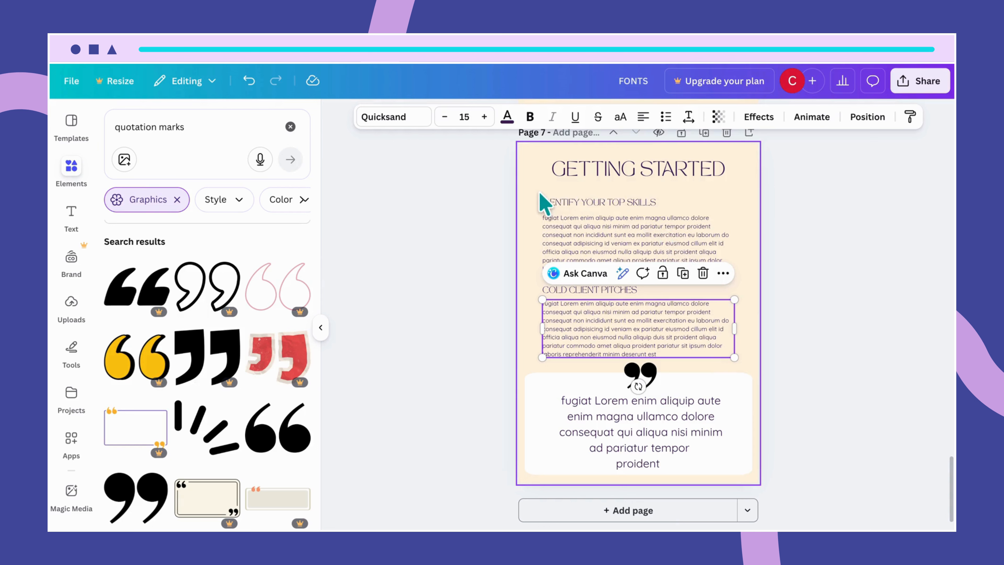
left_click_drag(540, 194, 586, 318)
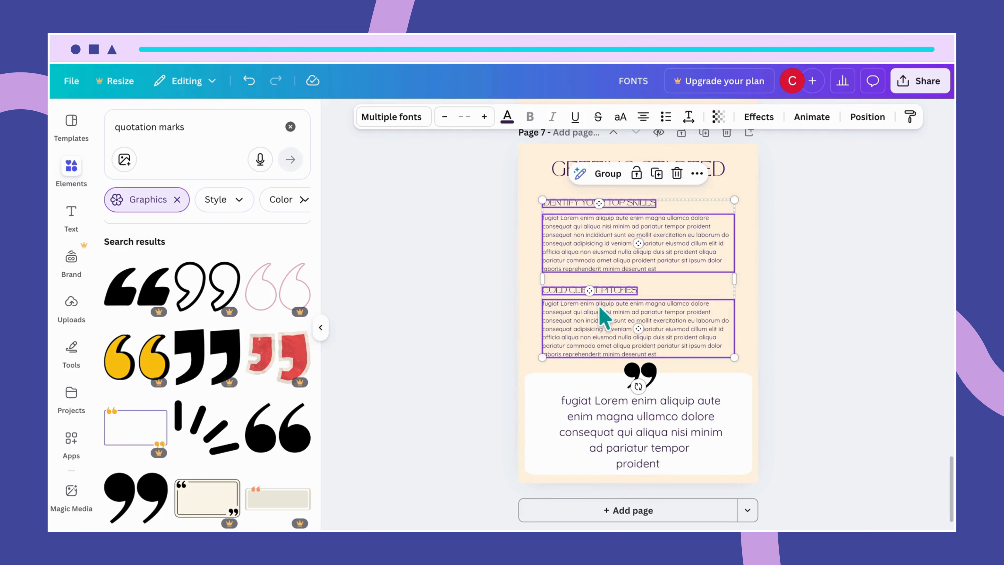
left_click_drag(672, 317, 671, 311)
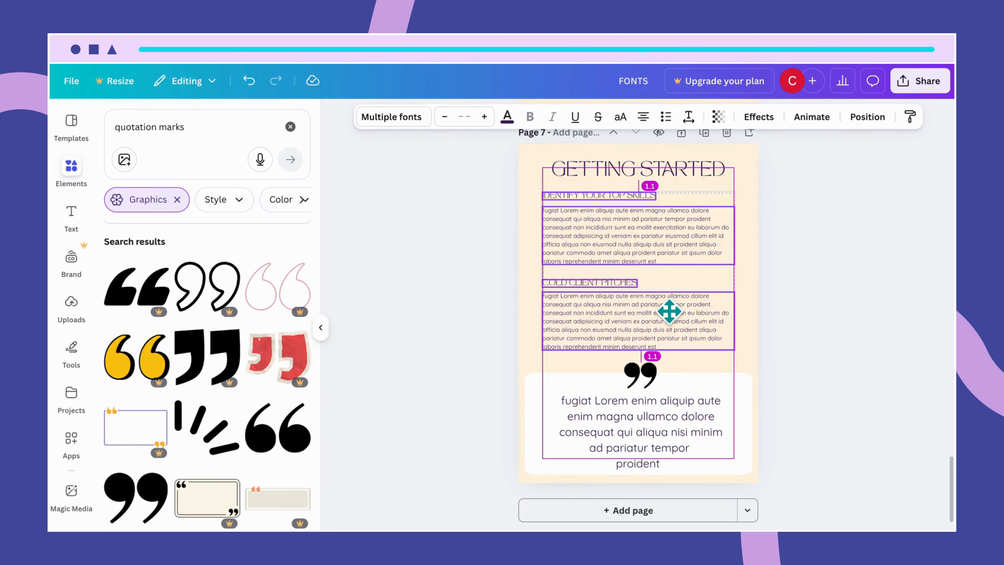
left_click_drag(669, 311, 668, 313)
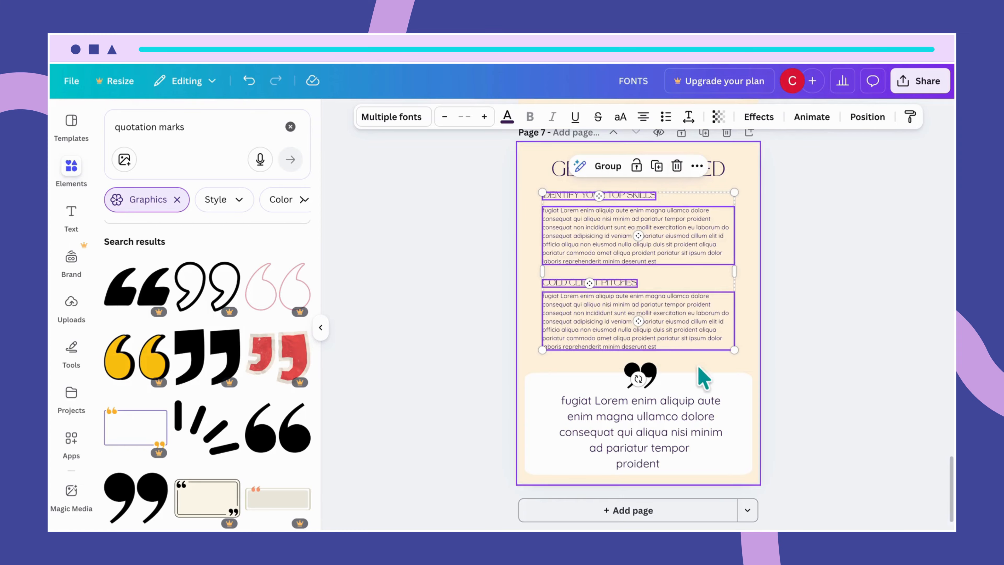
left_click(744, 357)
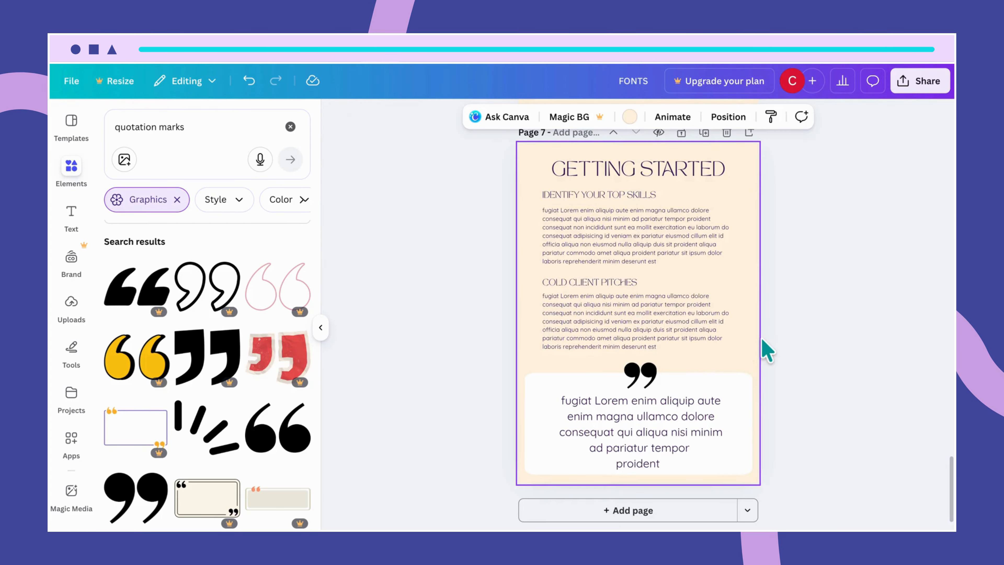
Move the "Getting Started" title left so it lines up with the left edge of the text sections.
left_click(679, 168)
left_click_drag(678, 164, 665, 165)
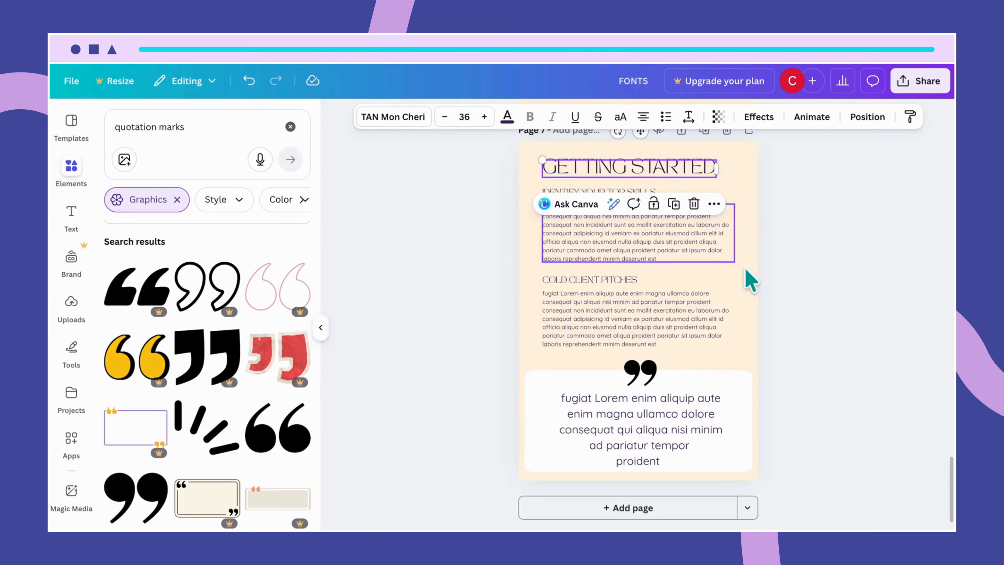
left_click(746, 348)
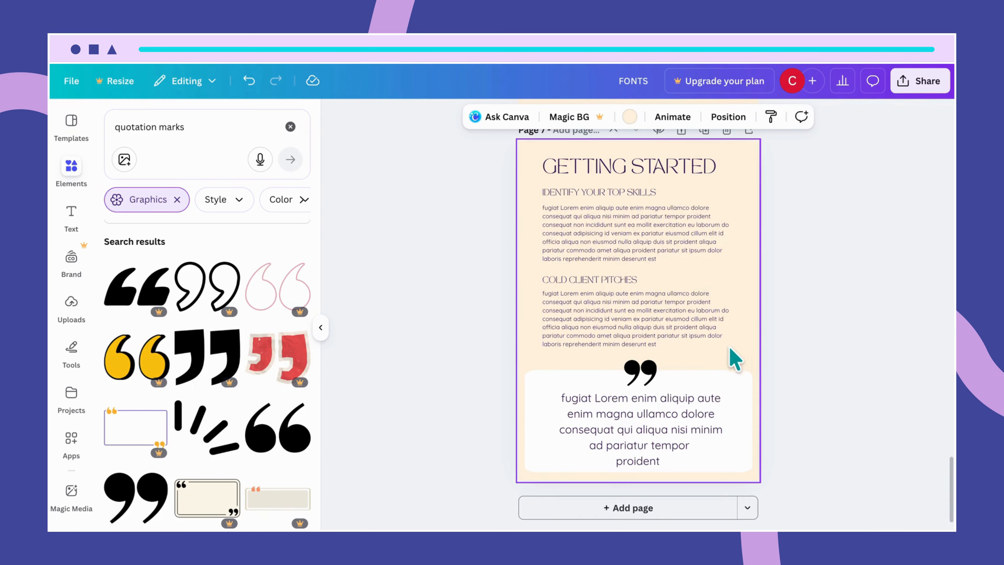
Recolor the quotation marks graphic with the dark purple document color.
left_click(646, 374)
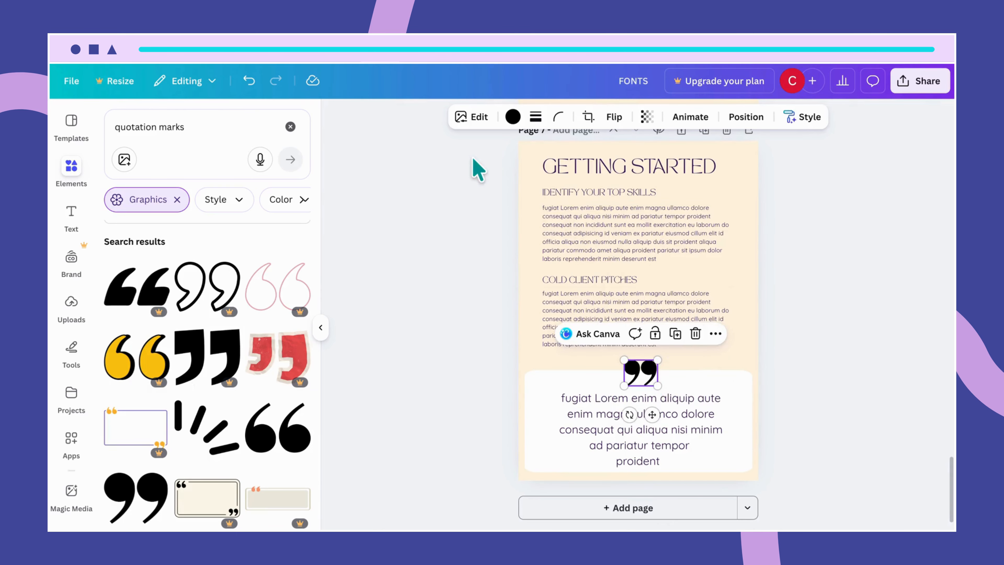
left_click(512, 117)
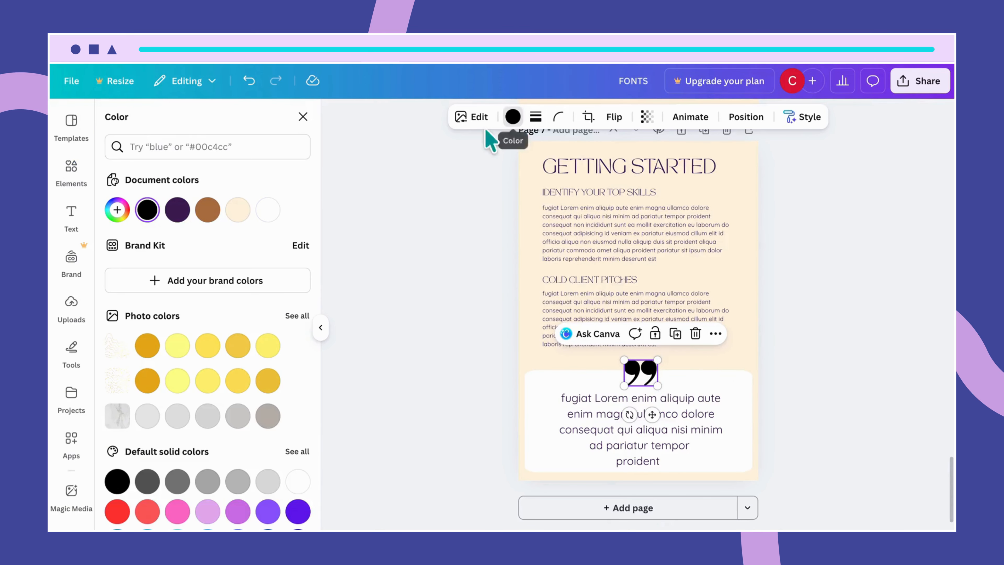
left_click(177, 210)
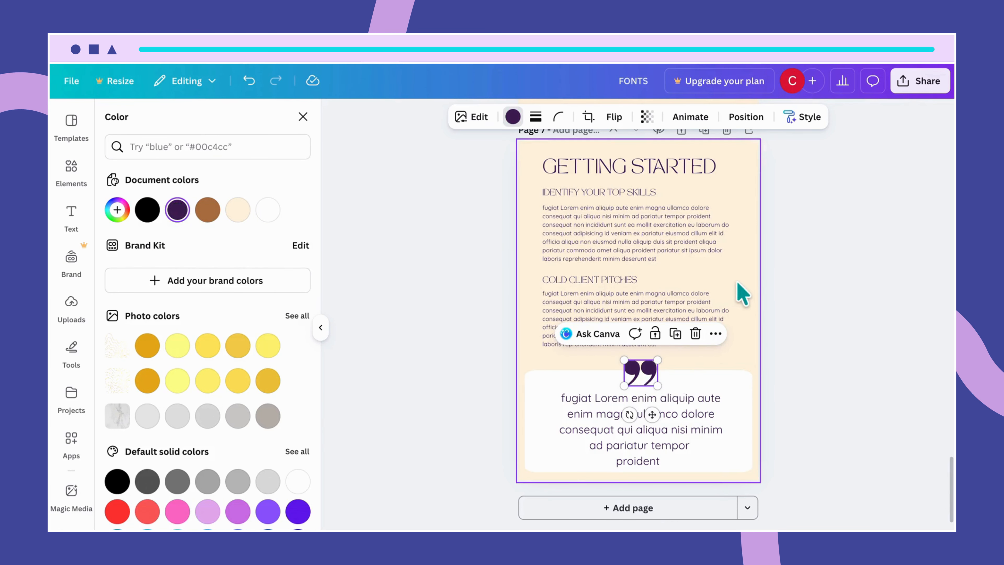
left_click(741, 295)
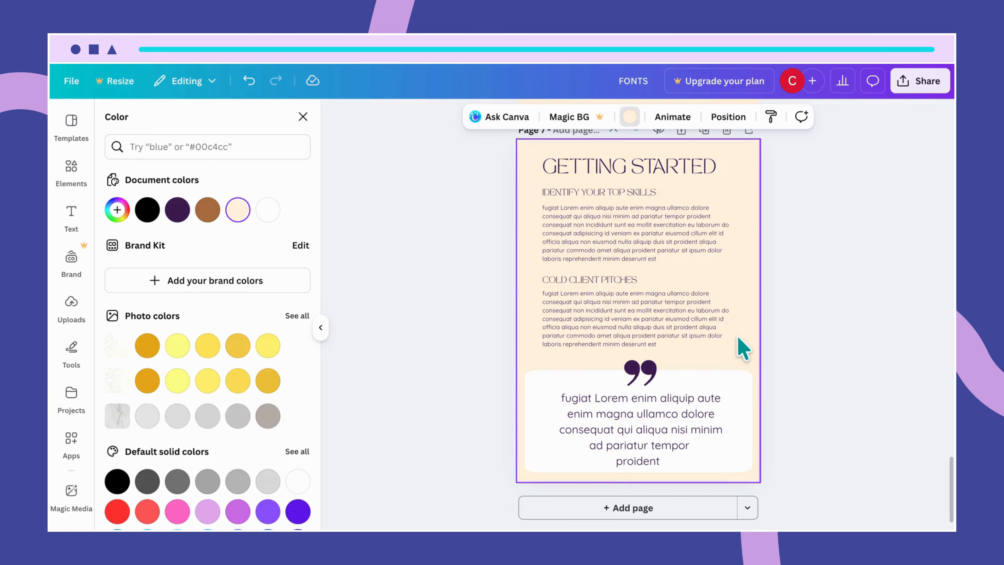
scroll(743, 348, "up", 5)
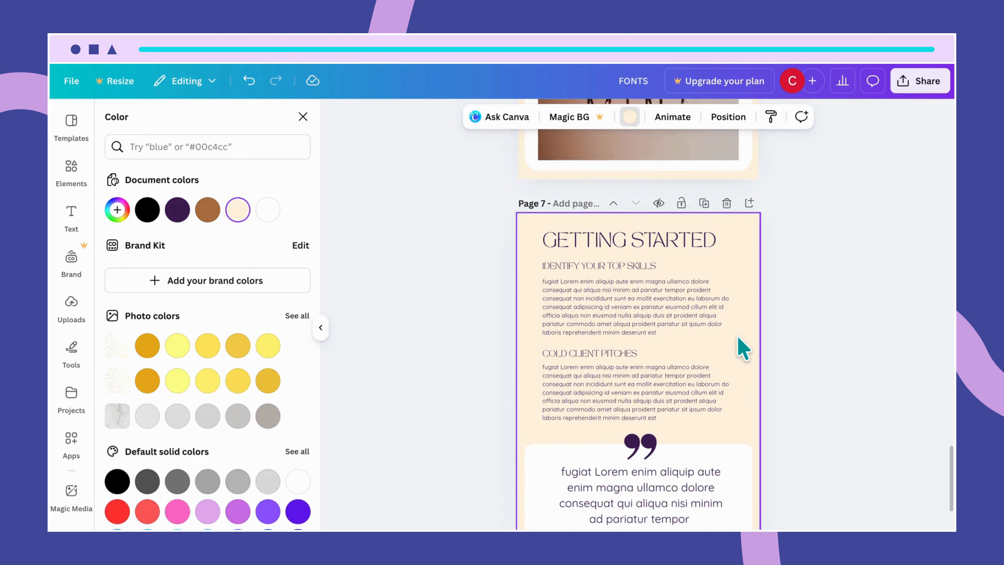
scroll(743, 347, "up", 10)
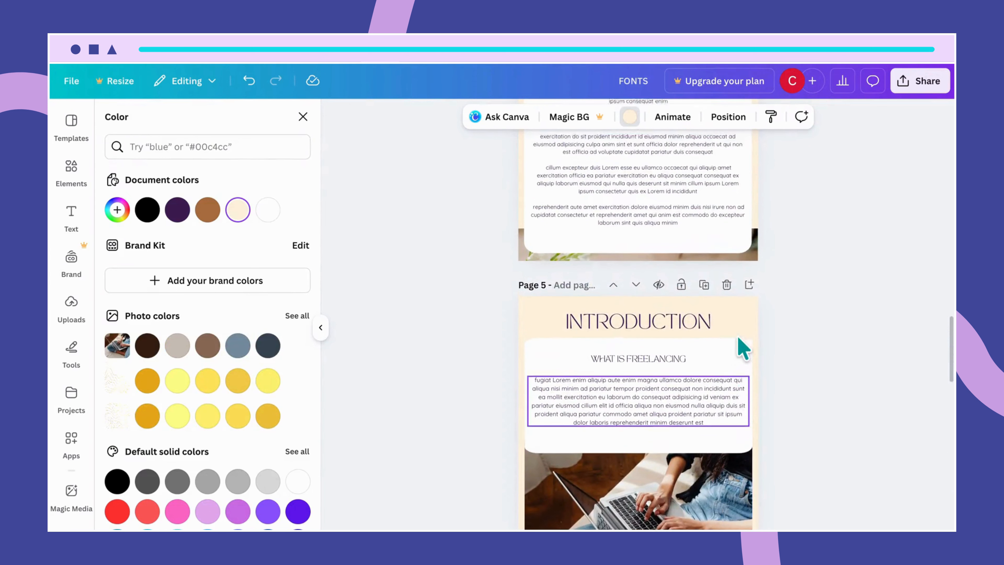
scroll(740, 341, "down", 10)
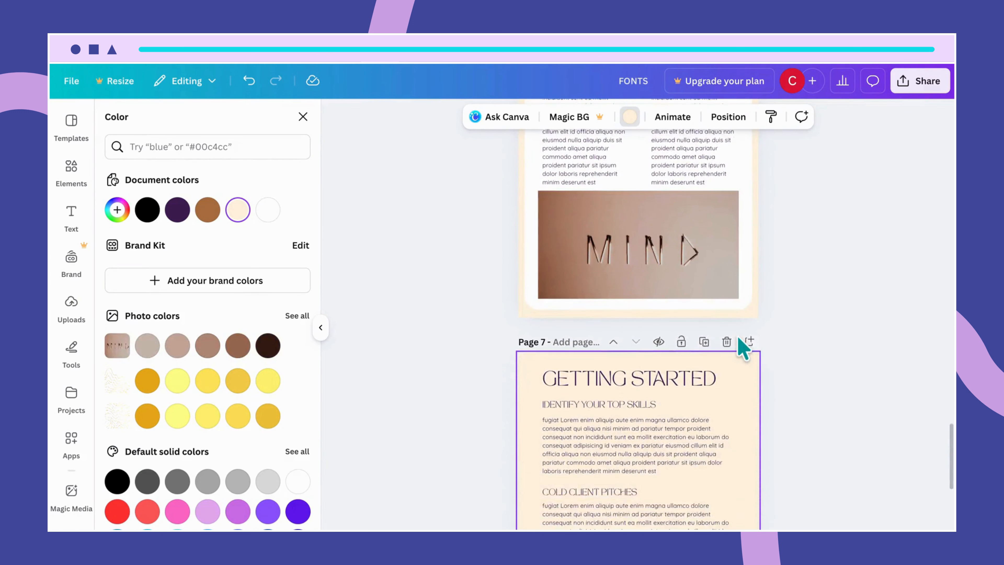